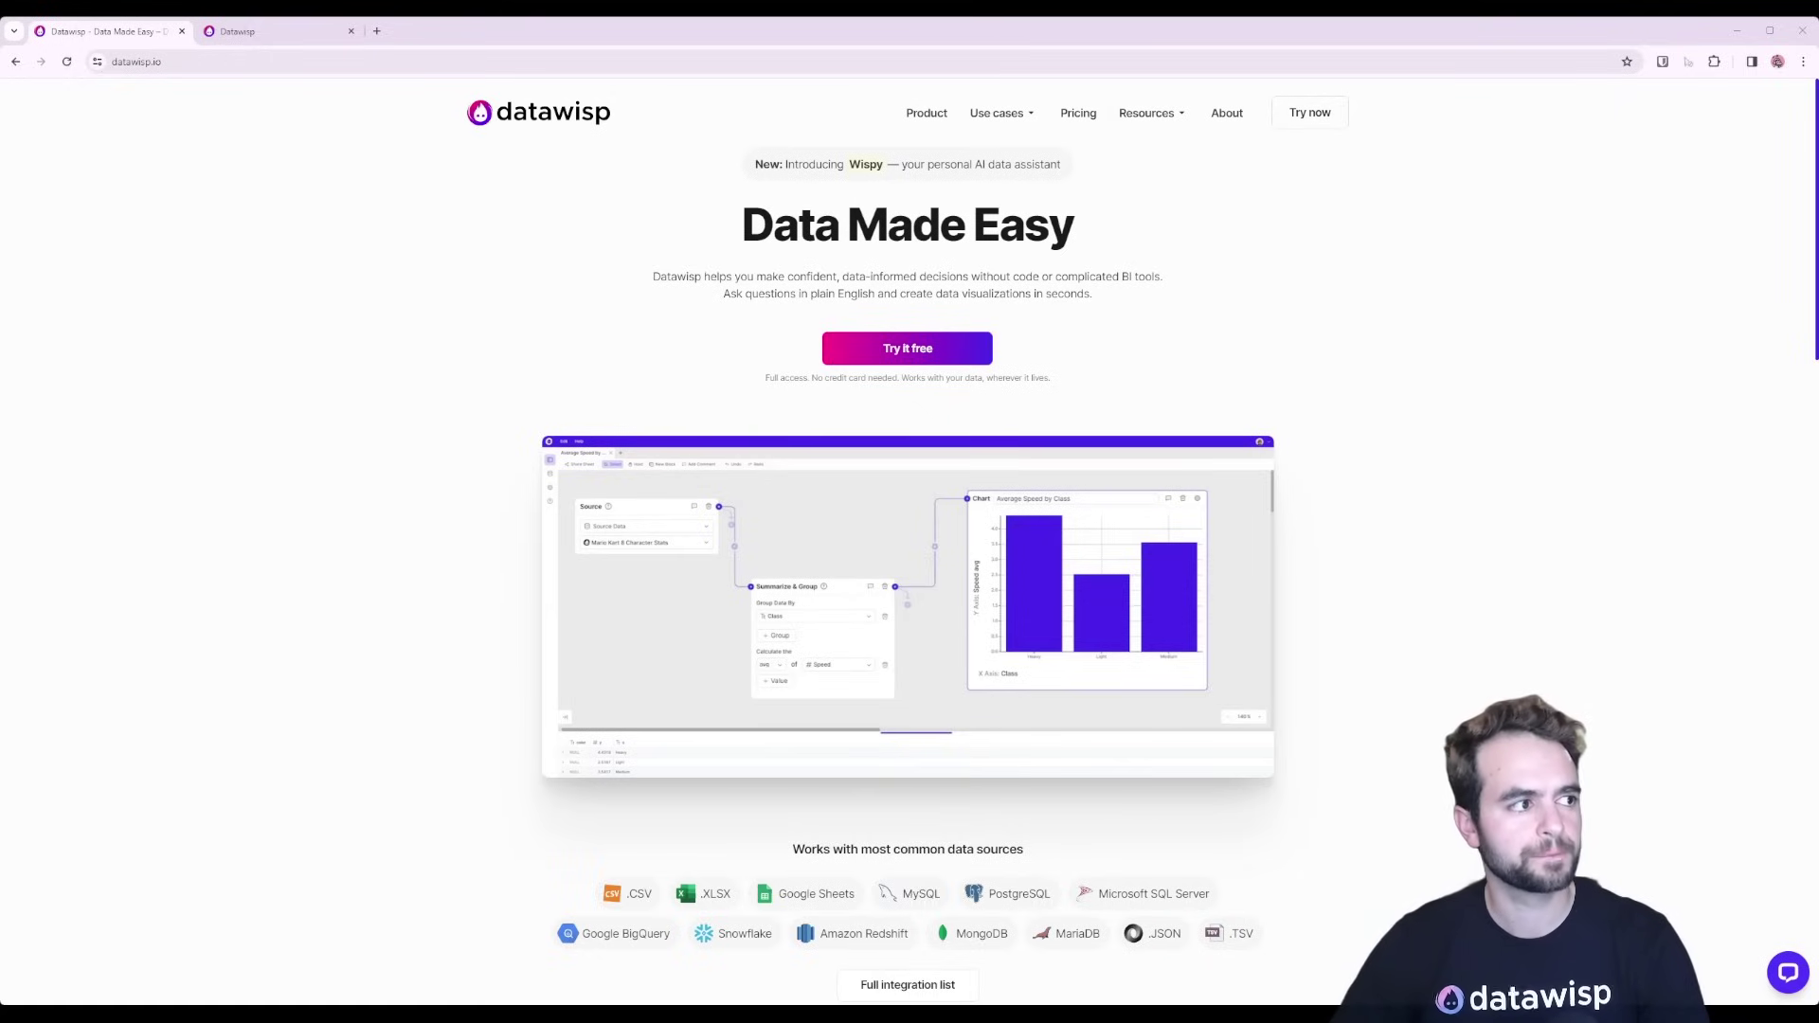
Step: Start a new question using Grocery Sales and Grocery Demographics from Datawisp Library > Examples Data
left_click(280, 36)
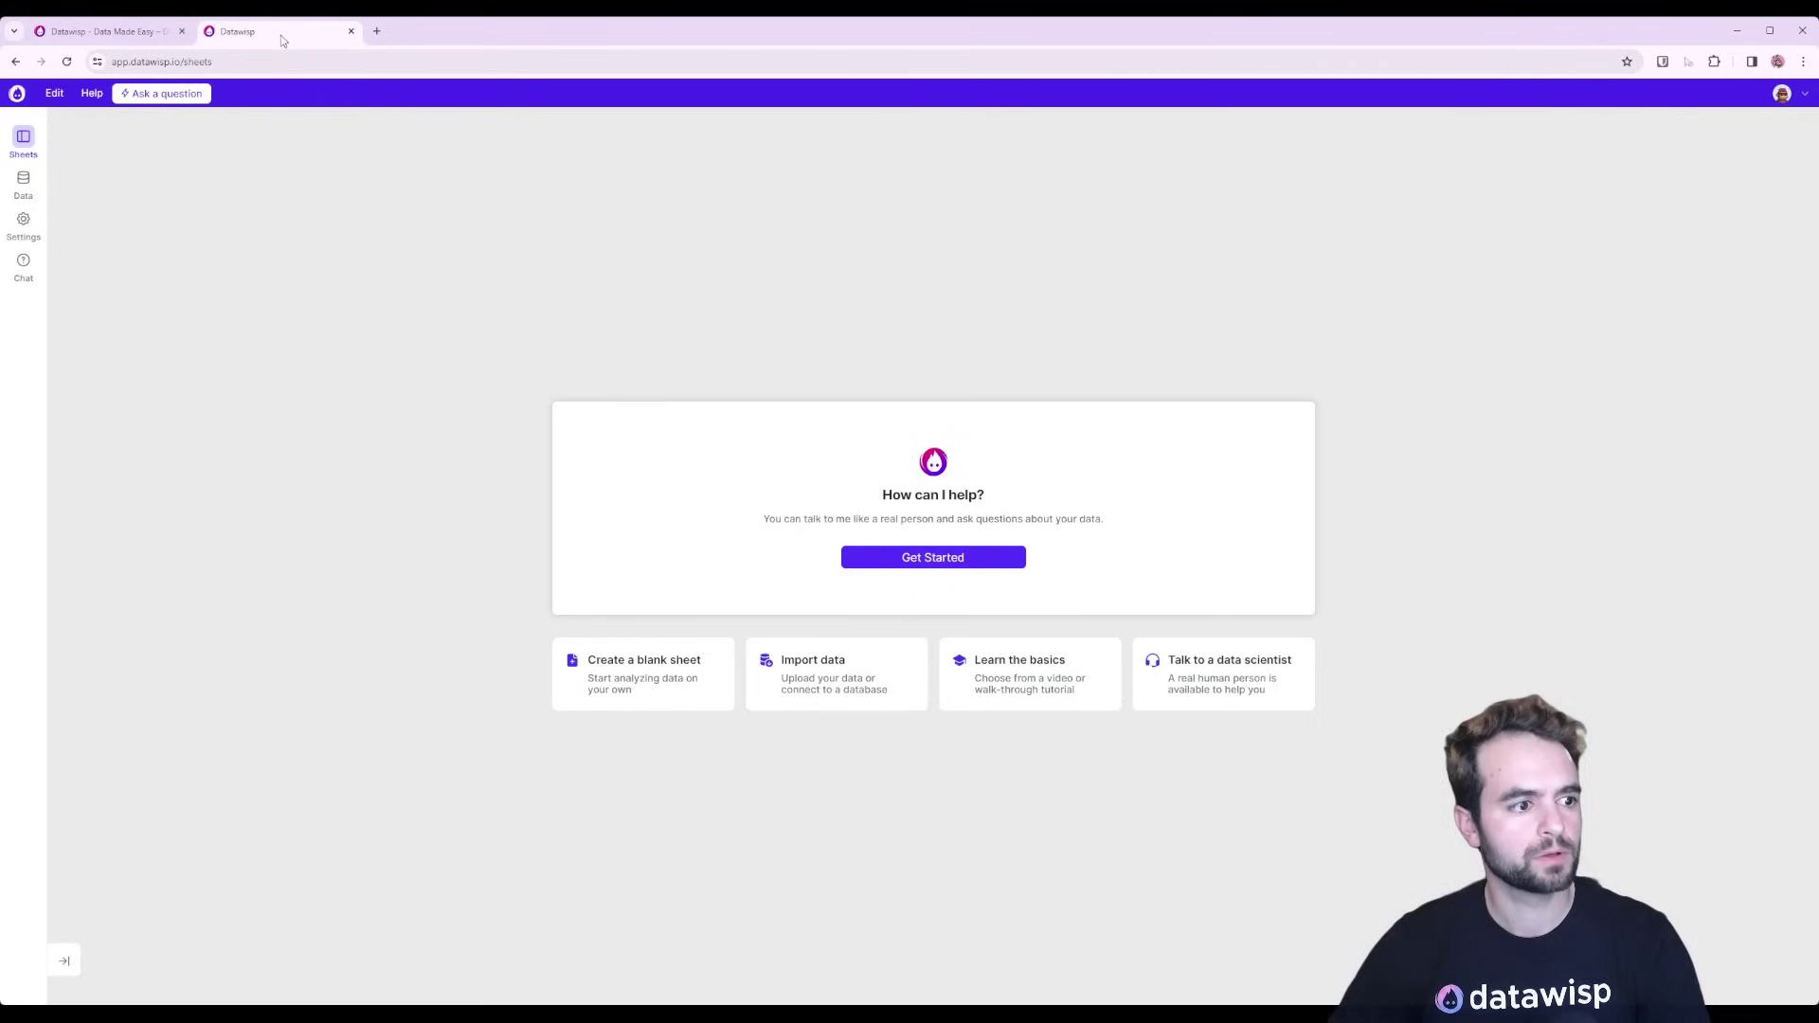
left_click(986, 478)
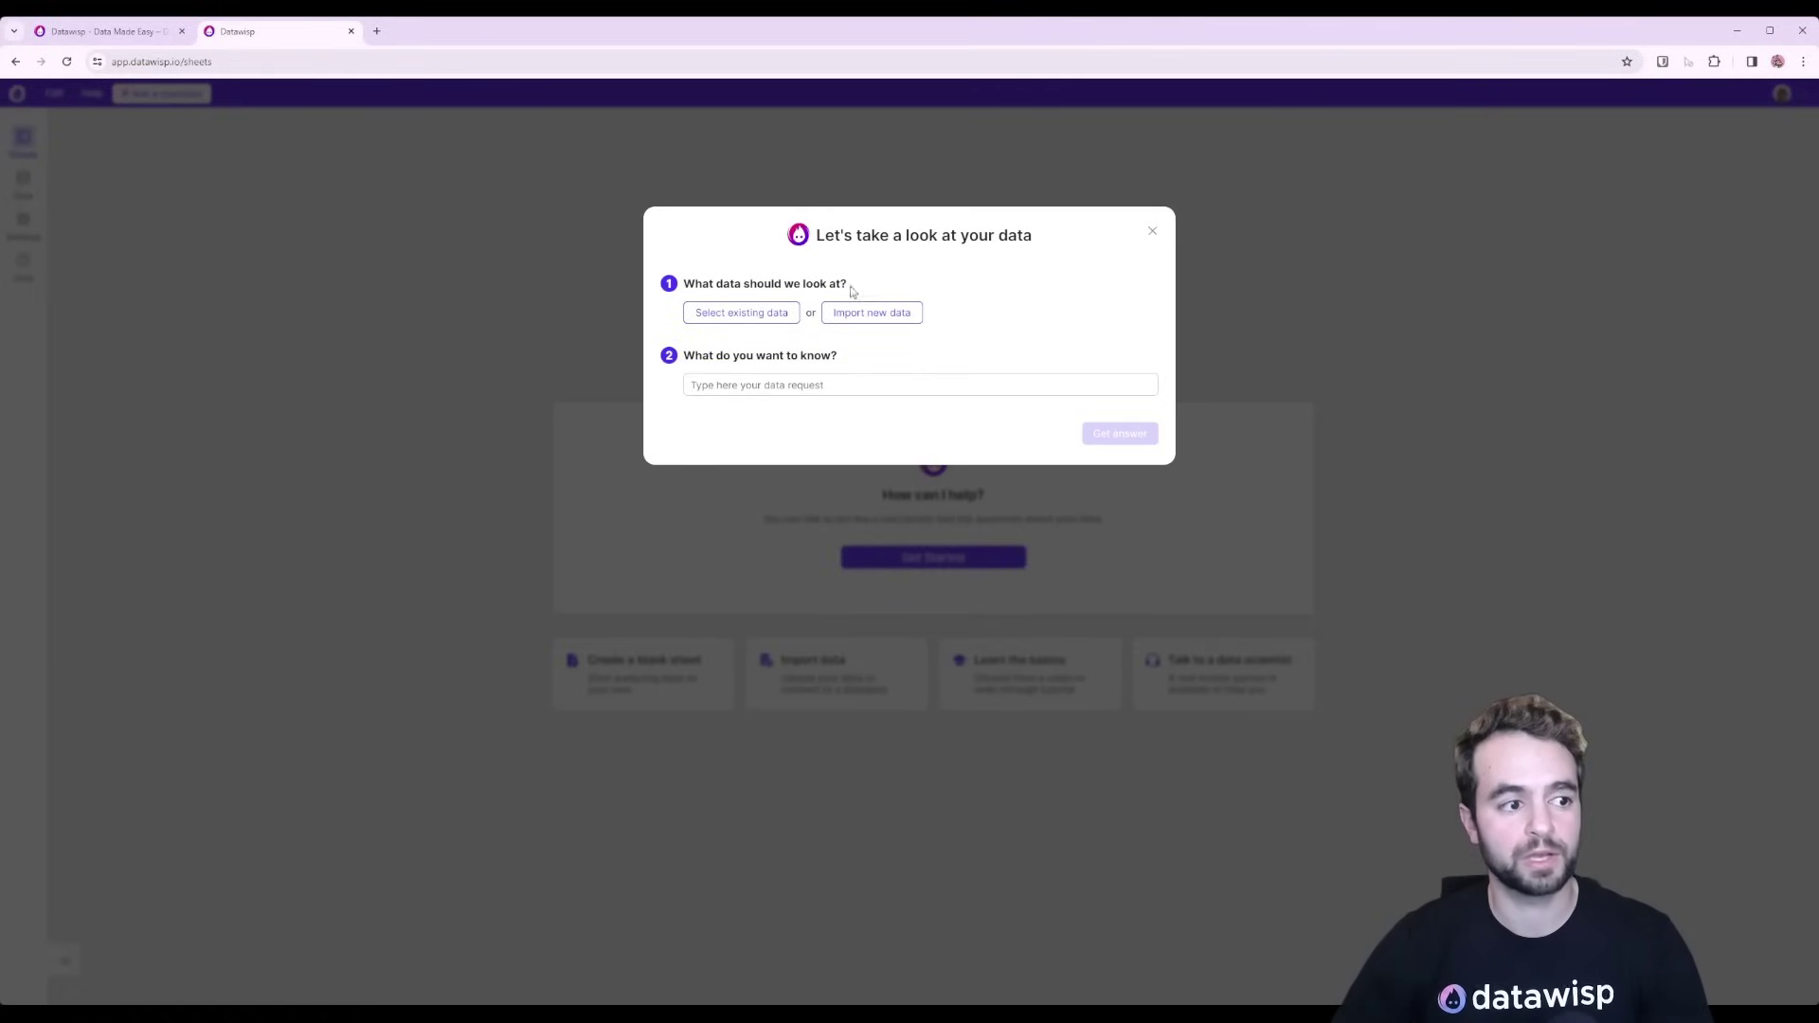
left_click(762, 315)
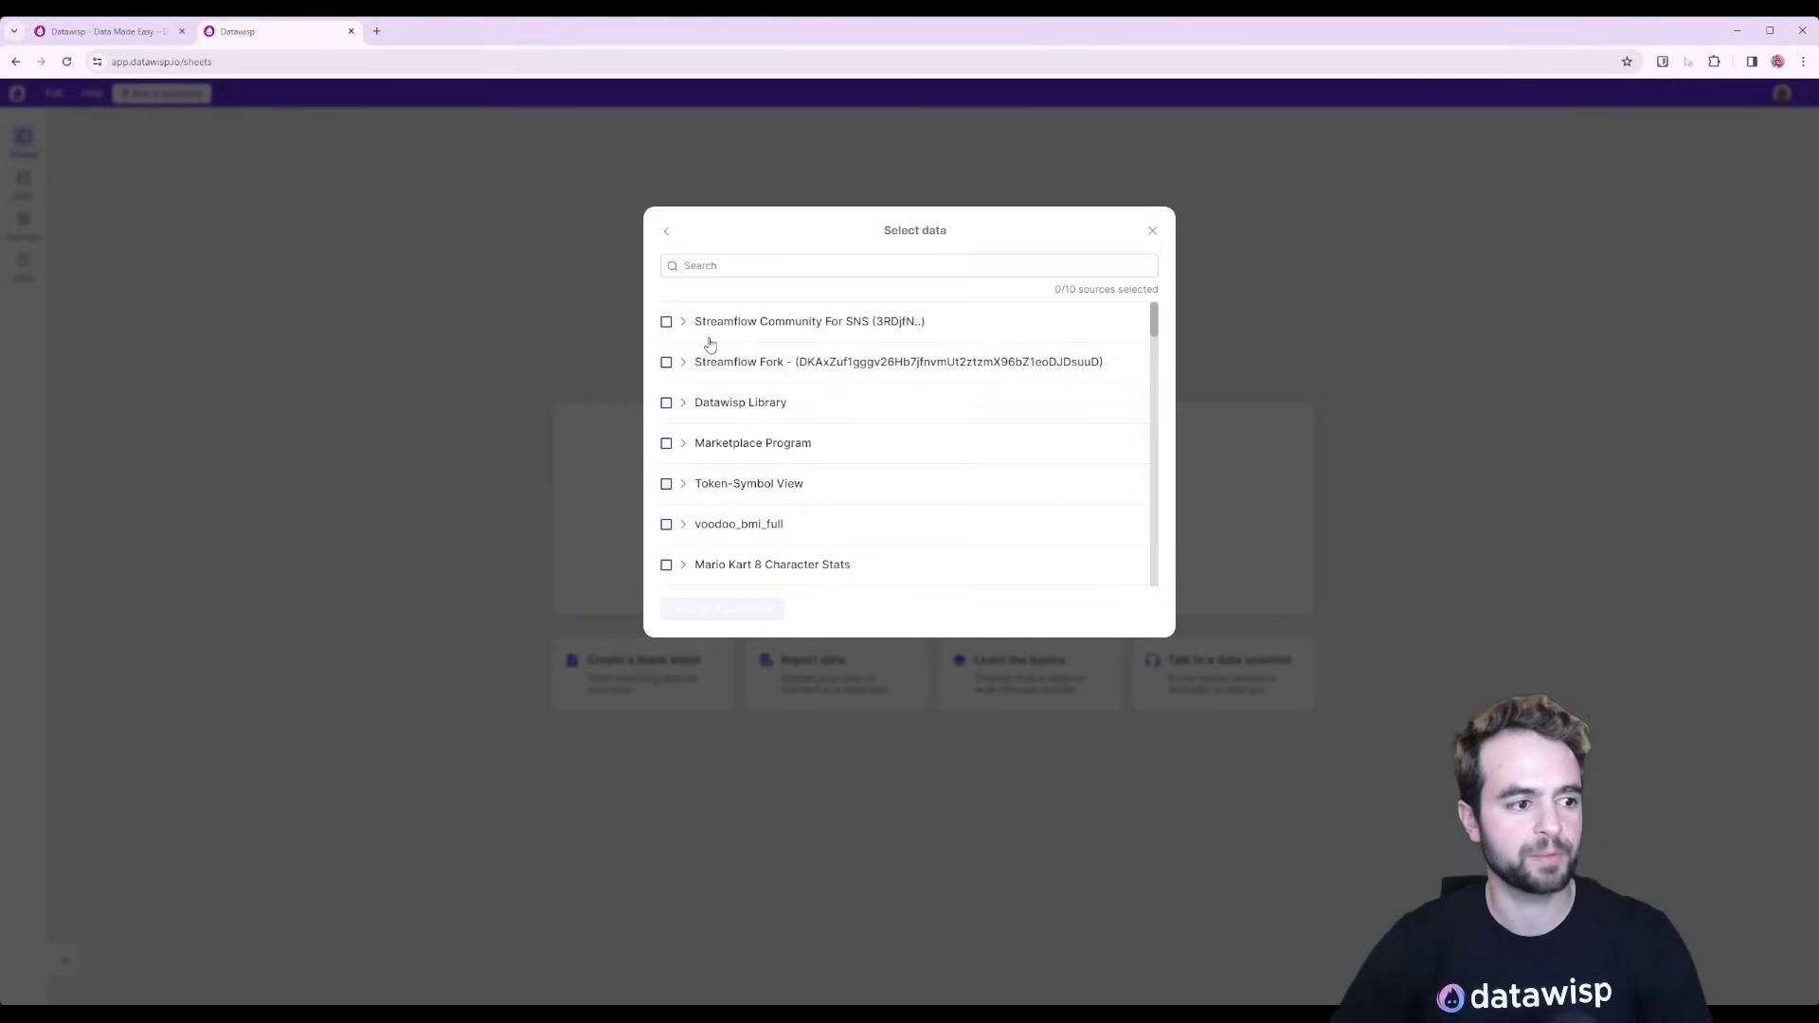
scroll(780, 422, "down", 3)
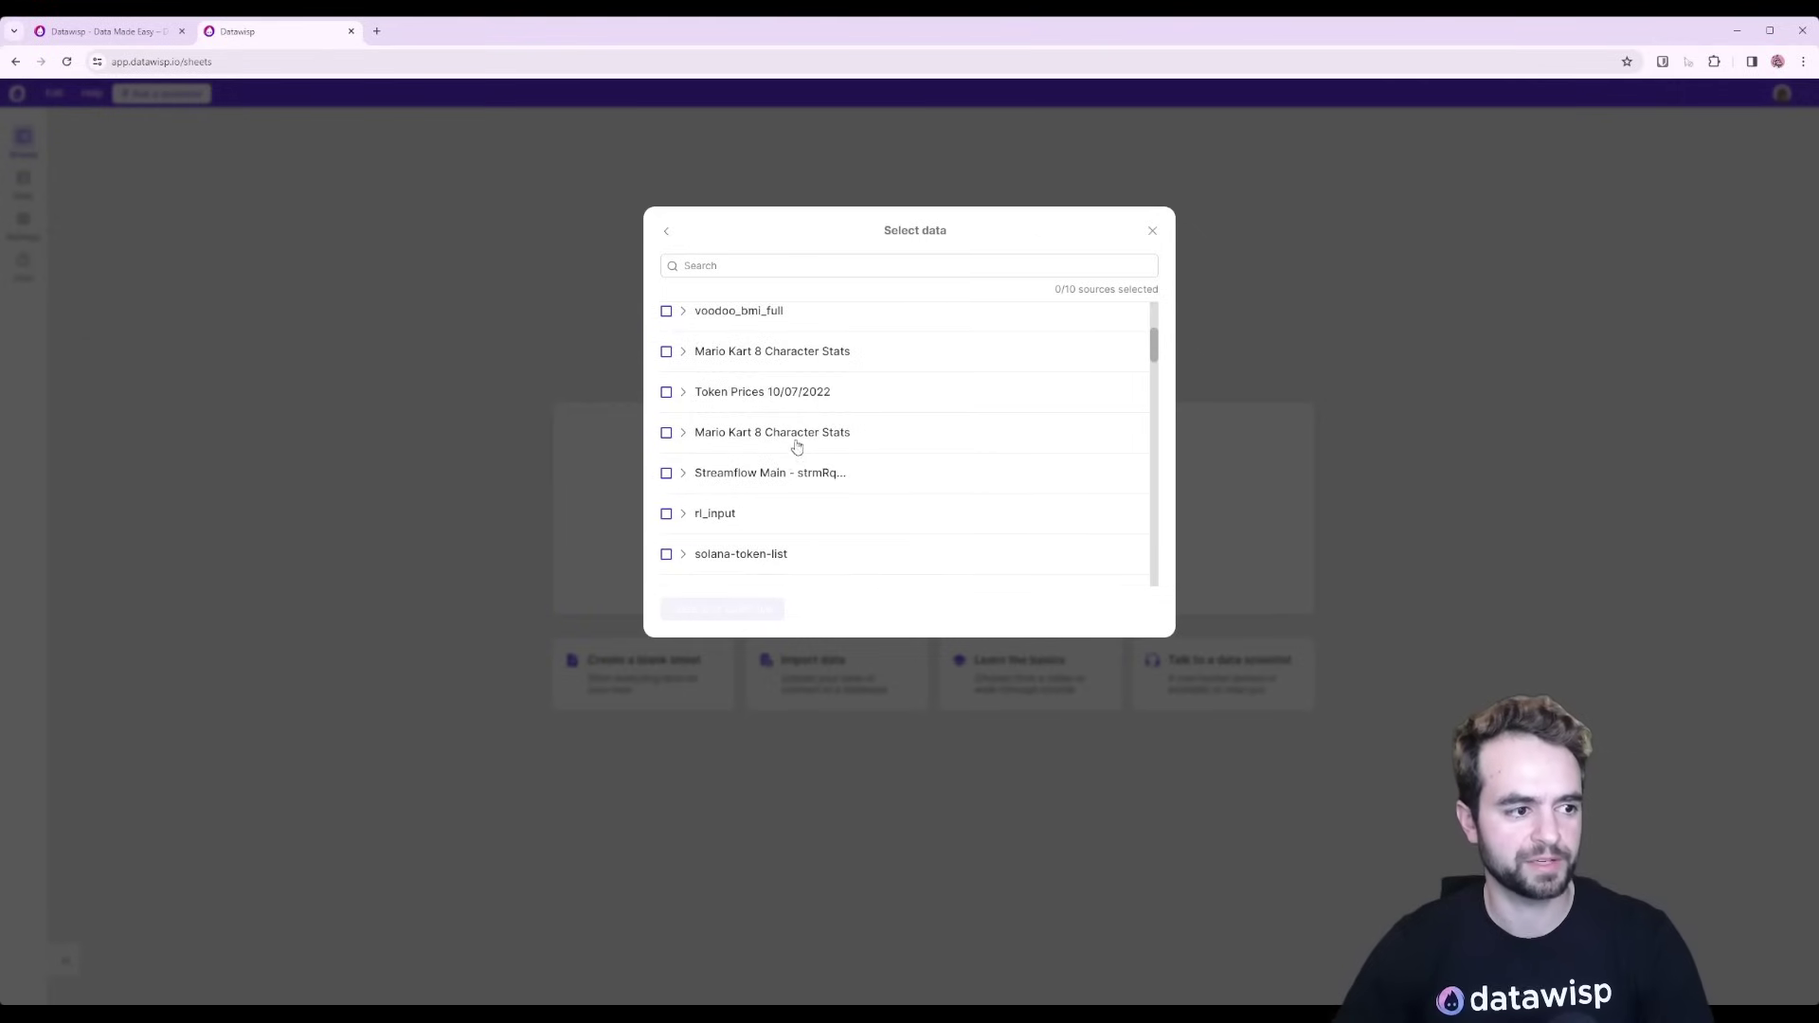
scroll(796, 442, "down", 3)
left_click(683, 403)
scroll(705, 417, "down", 1)
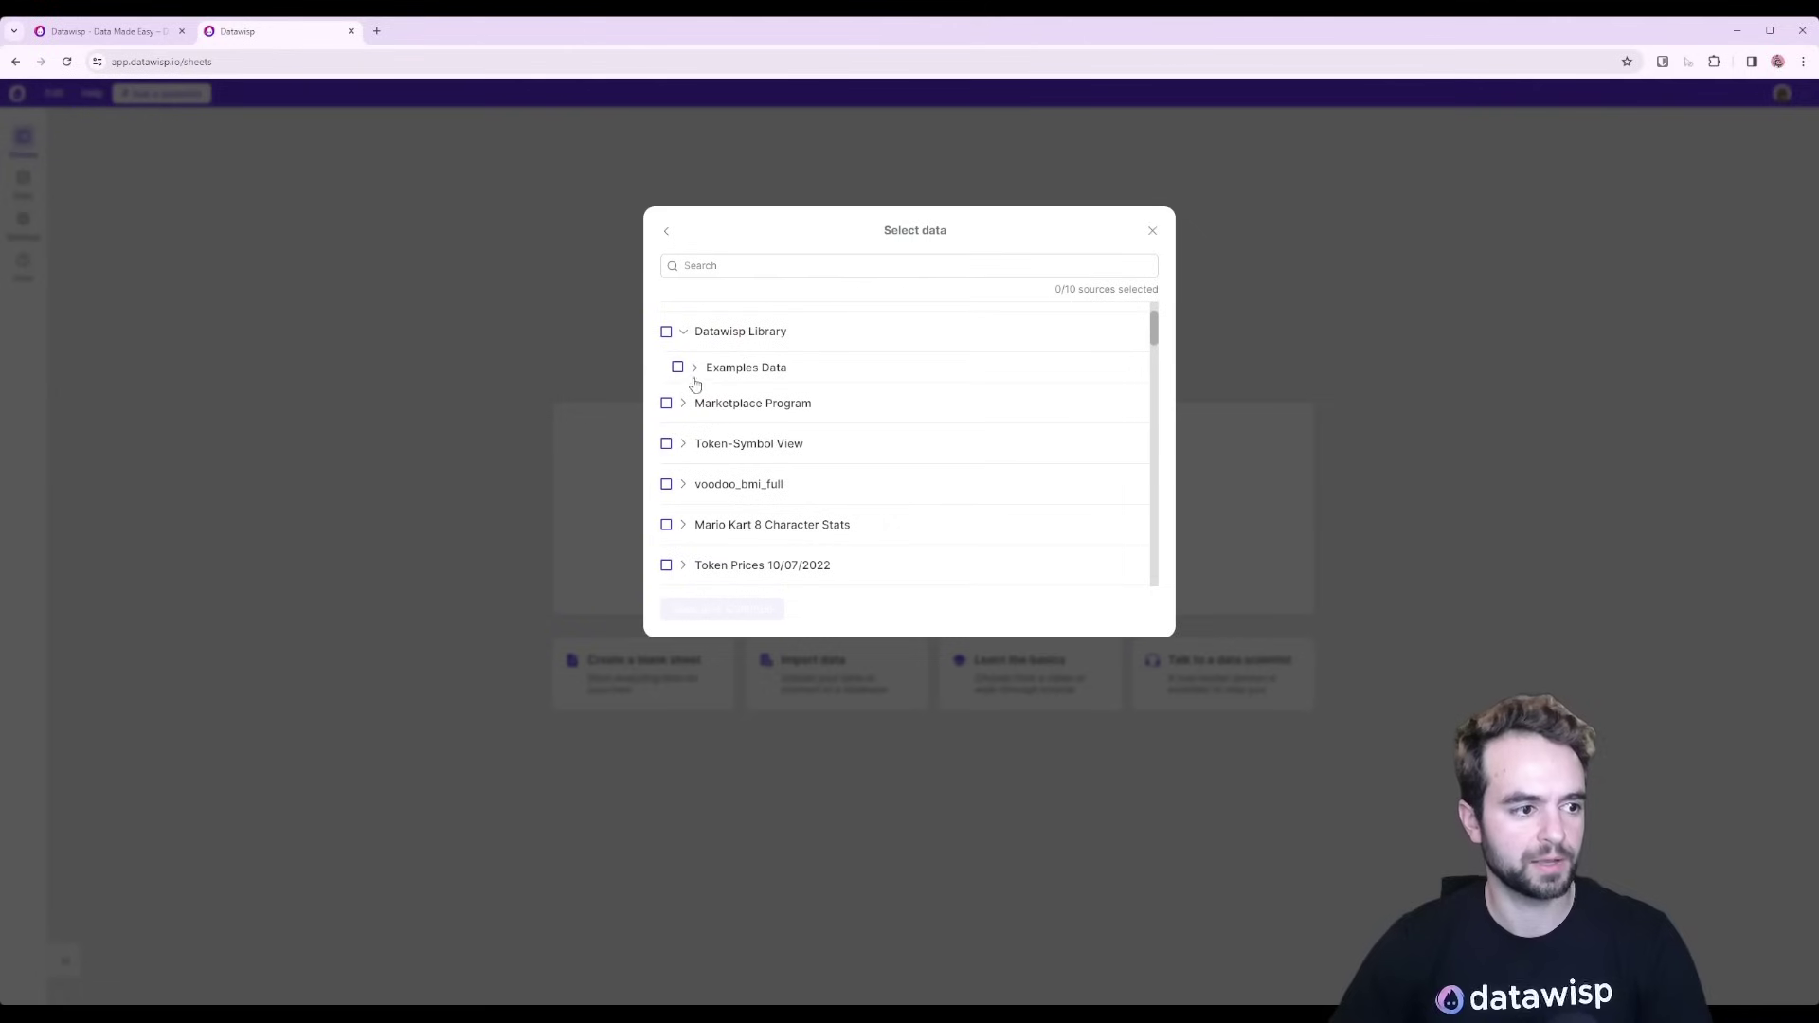
left_click(696, 369)
scroll(738, 398, "down", 3)
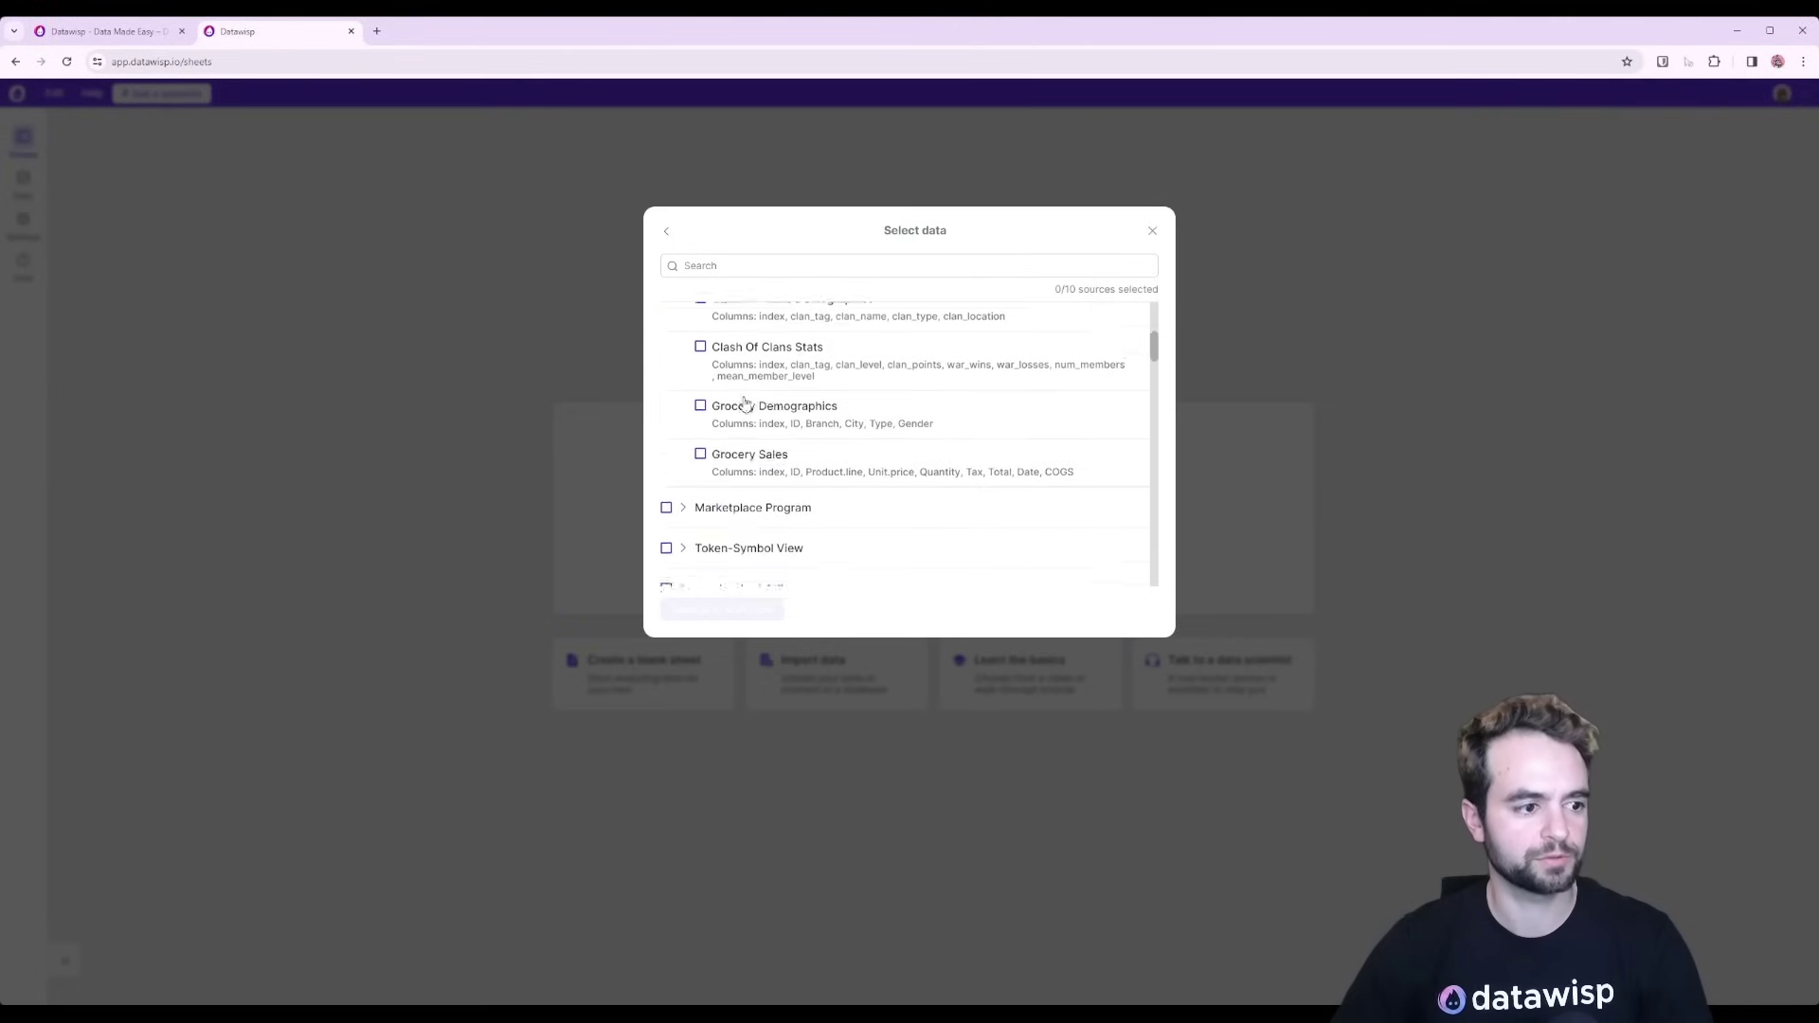
left_click(701, 448)
left_click(701, 399)
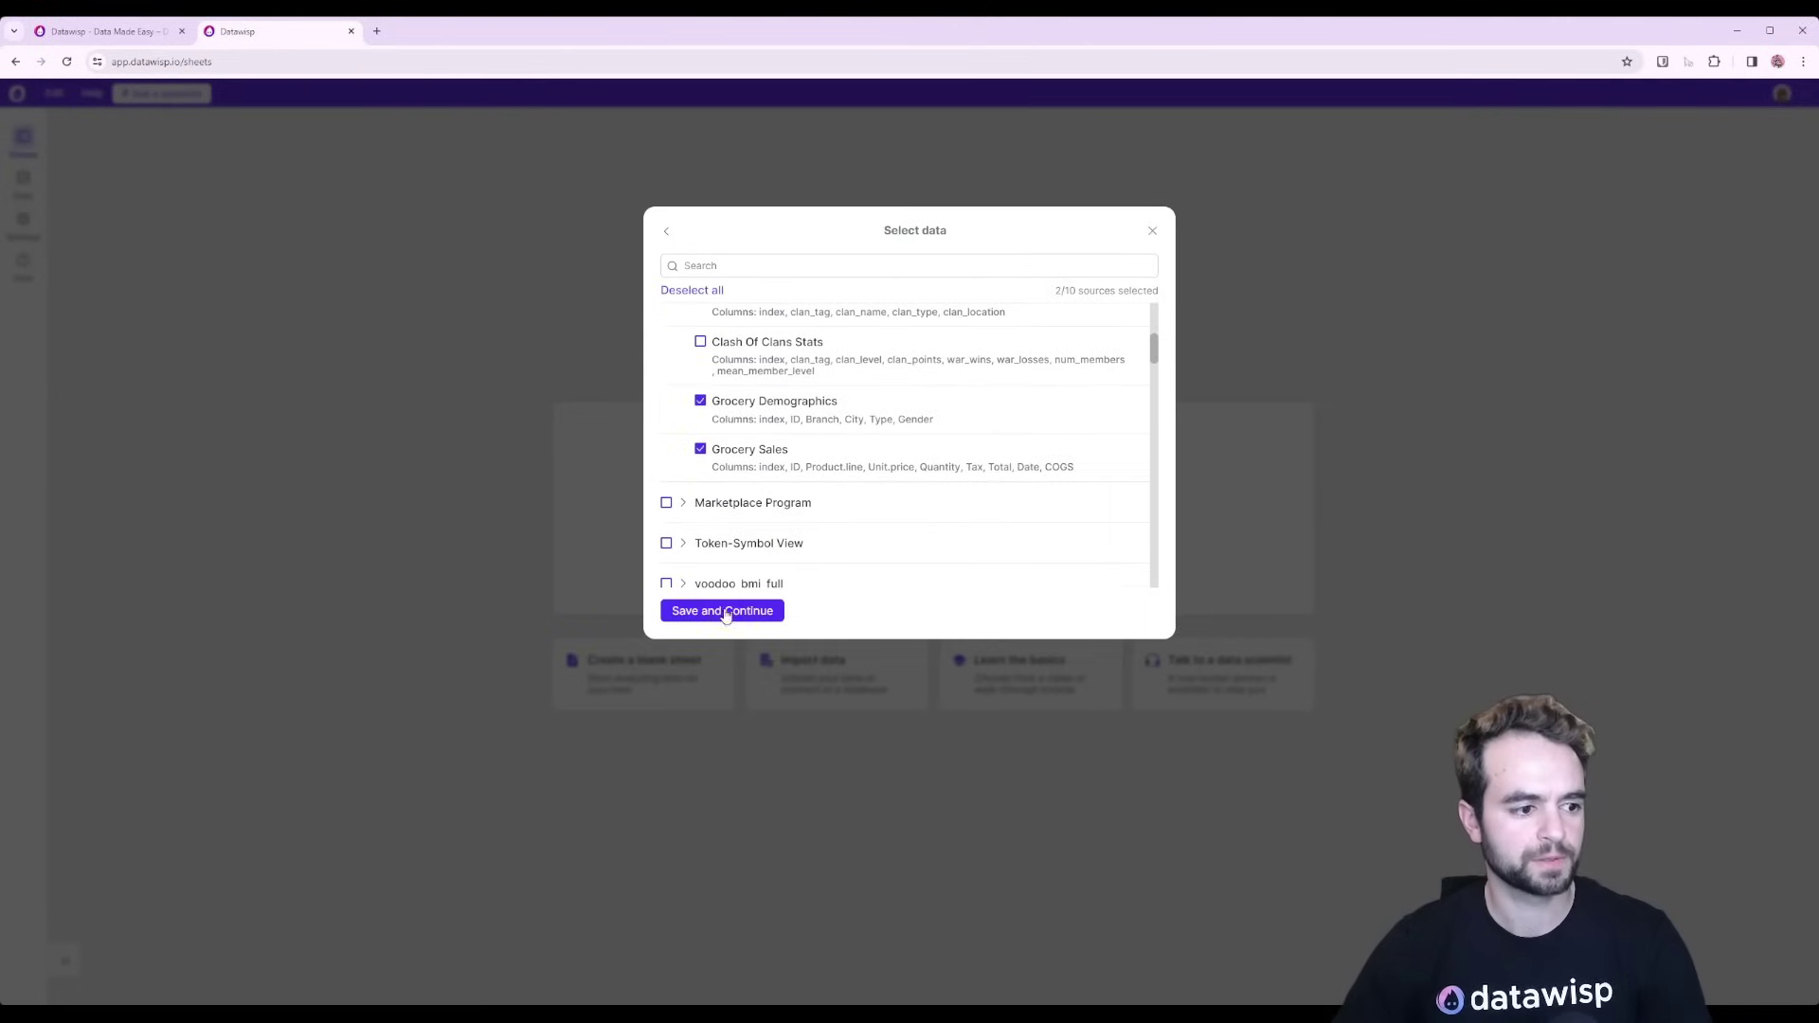
left_click(725, 611)
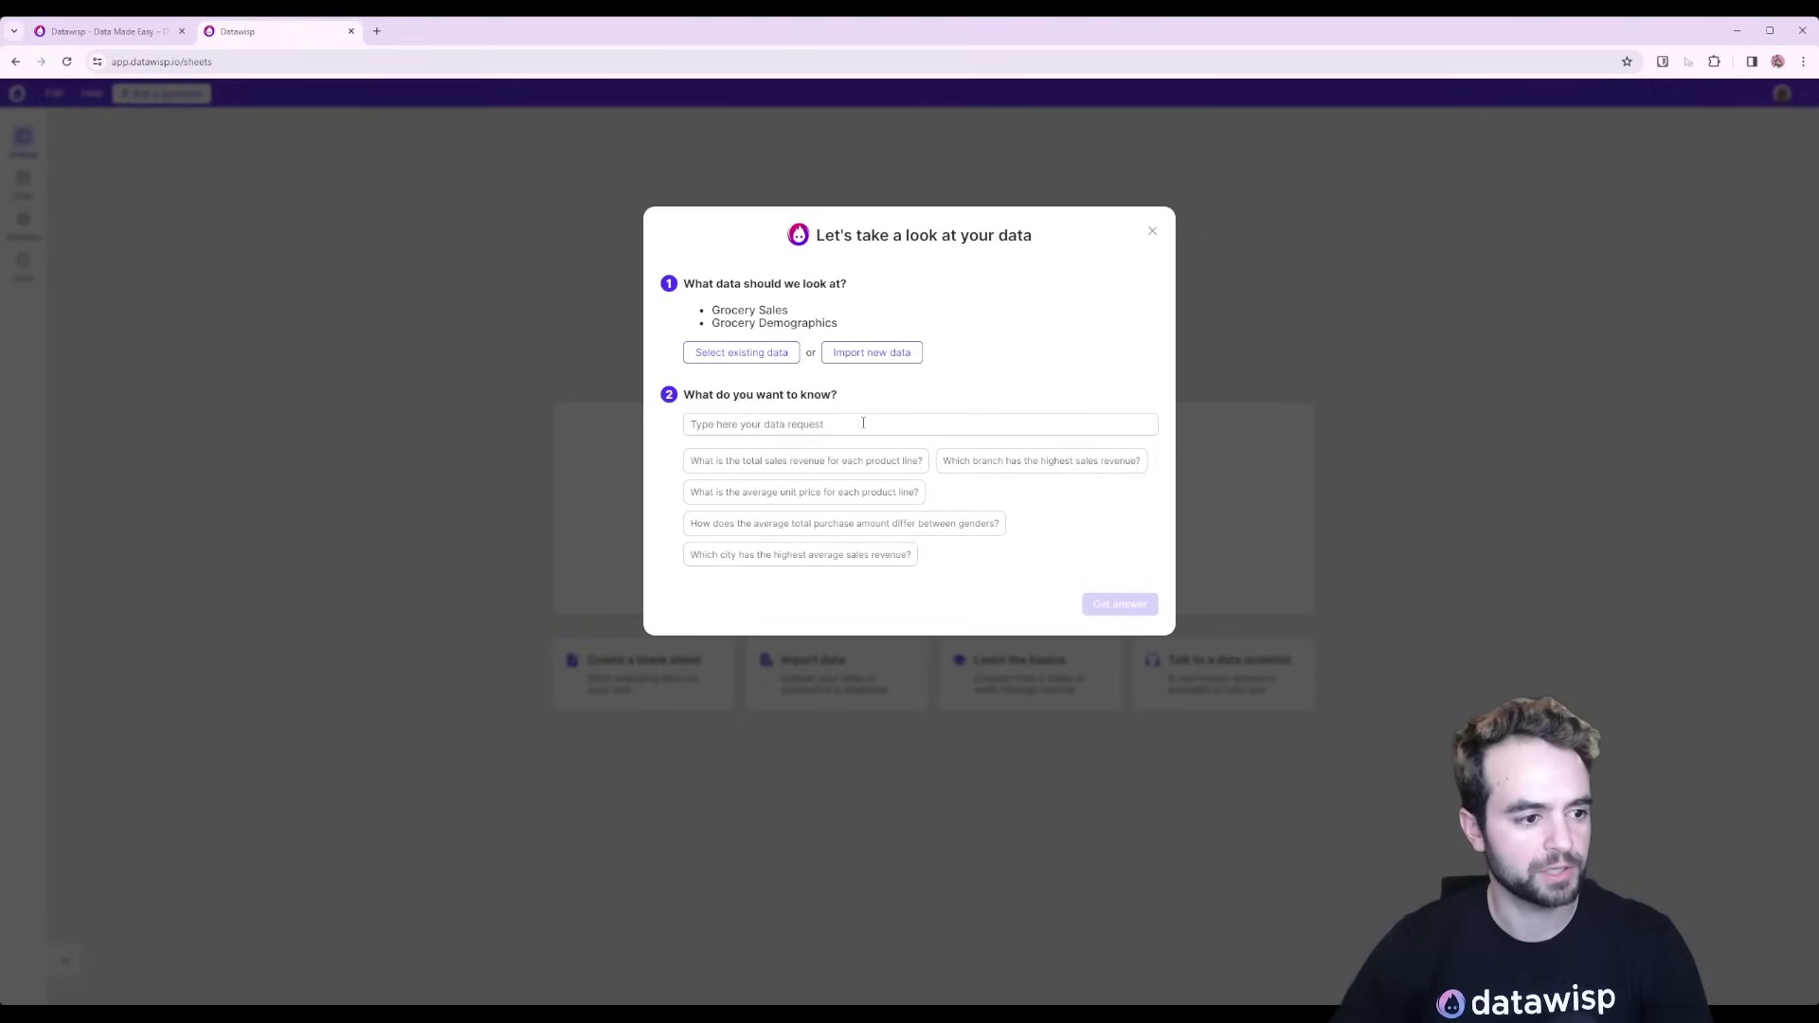
Step: Pick the suggested question 'Which branch has the highest sales revenue?' and get its answer
left_click(982, 465)
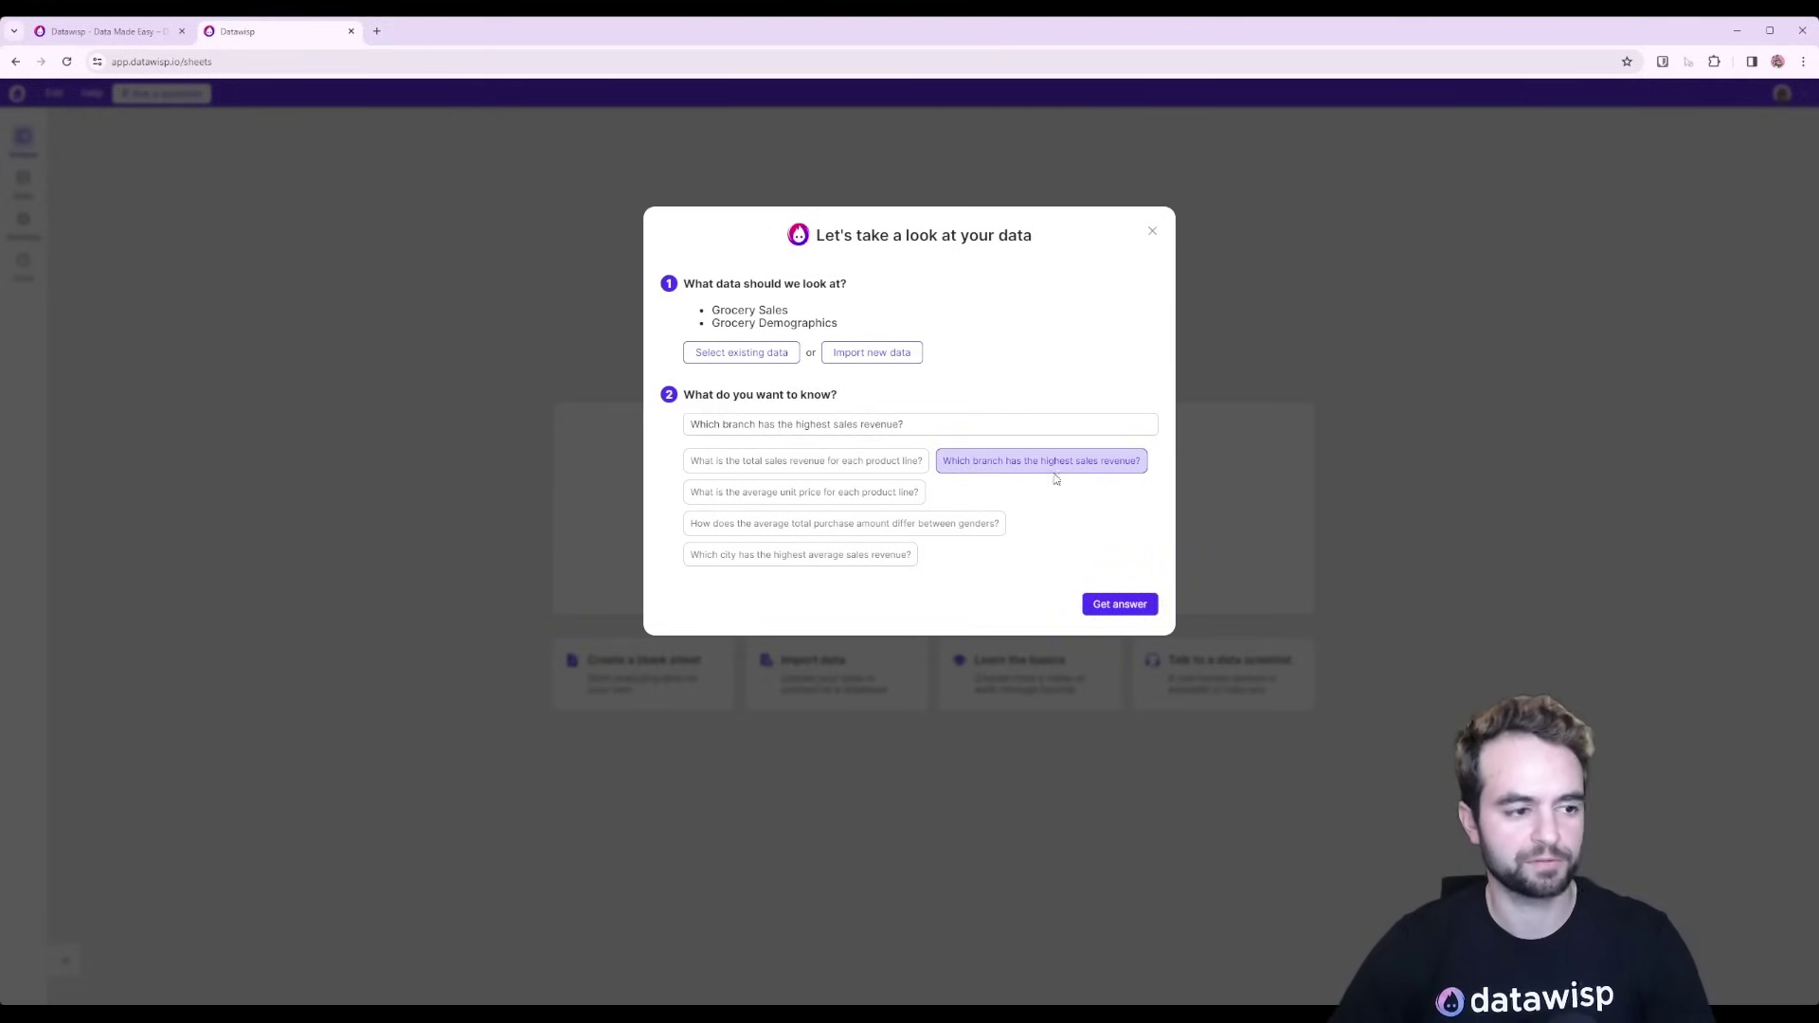
left_click(1120, 606)
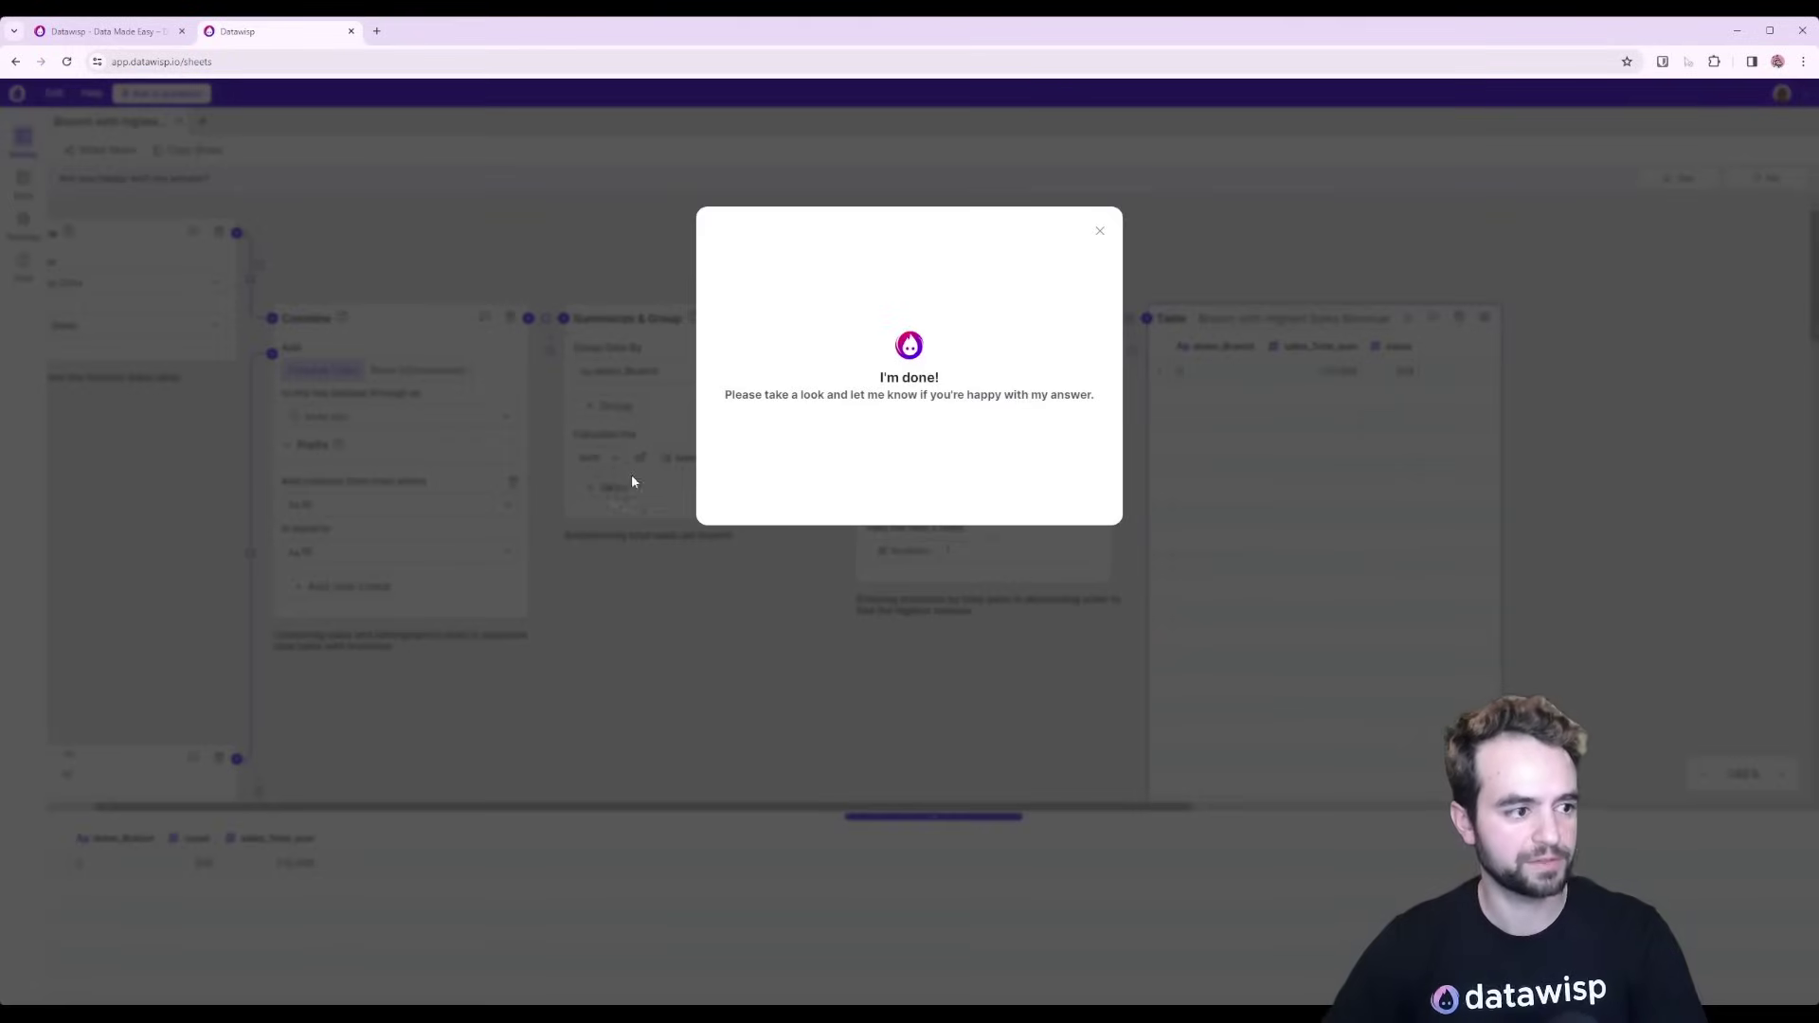
Step: Change the Order & Select Rows block to keep 3 rows instead of 1
left_click(1100, 233)
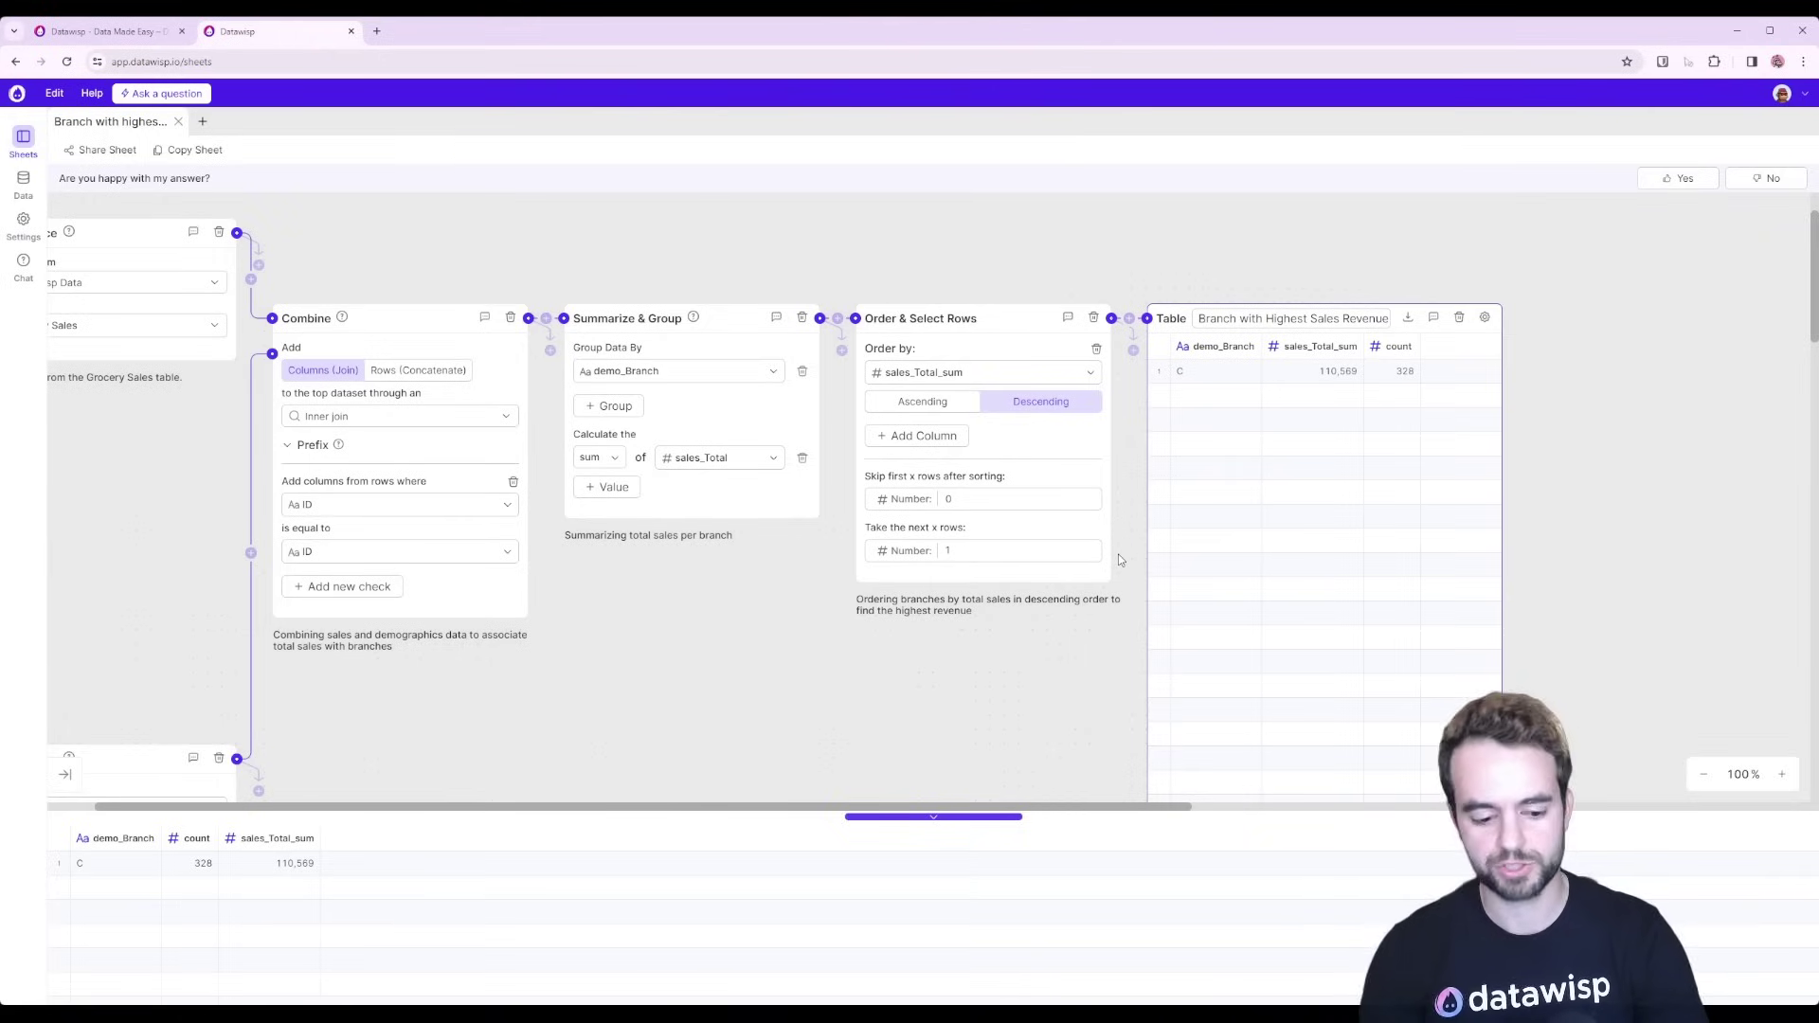
key("BackSpace")
type("3")
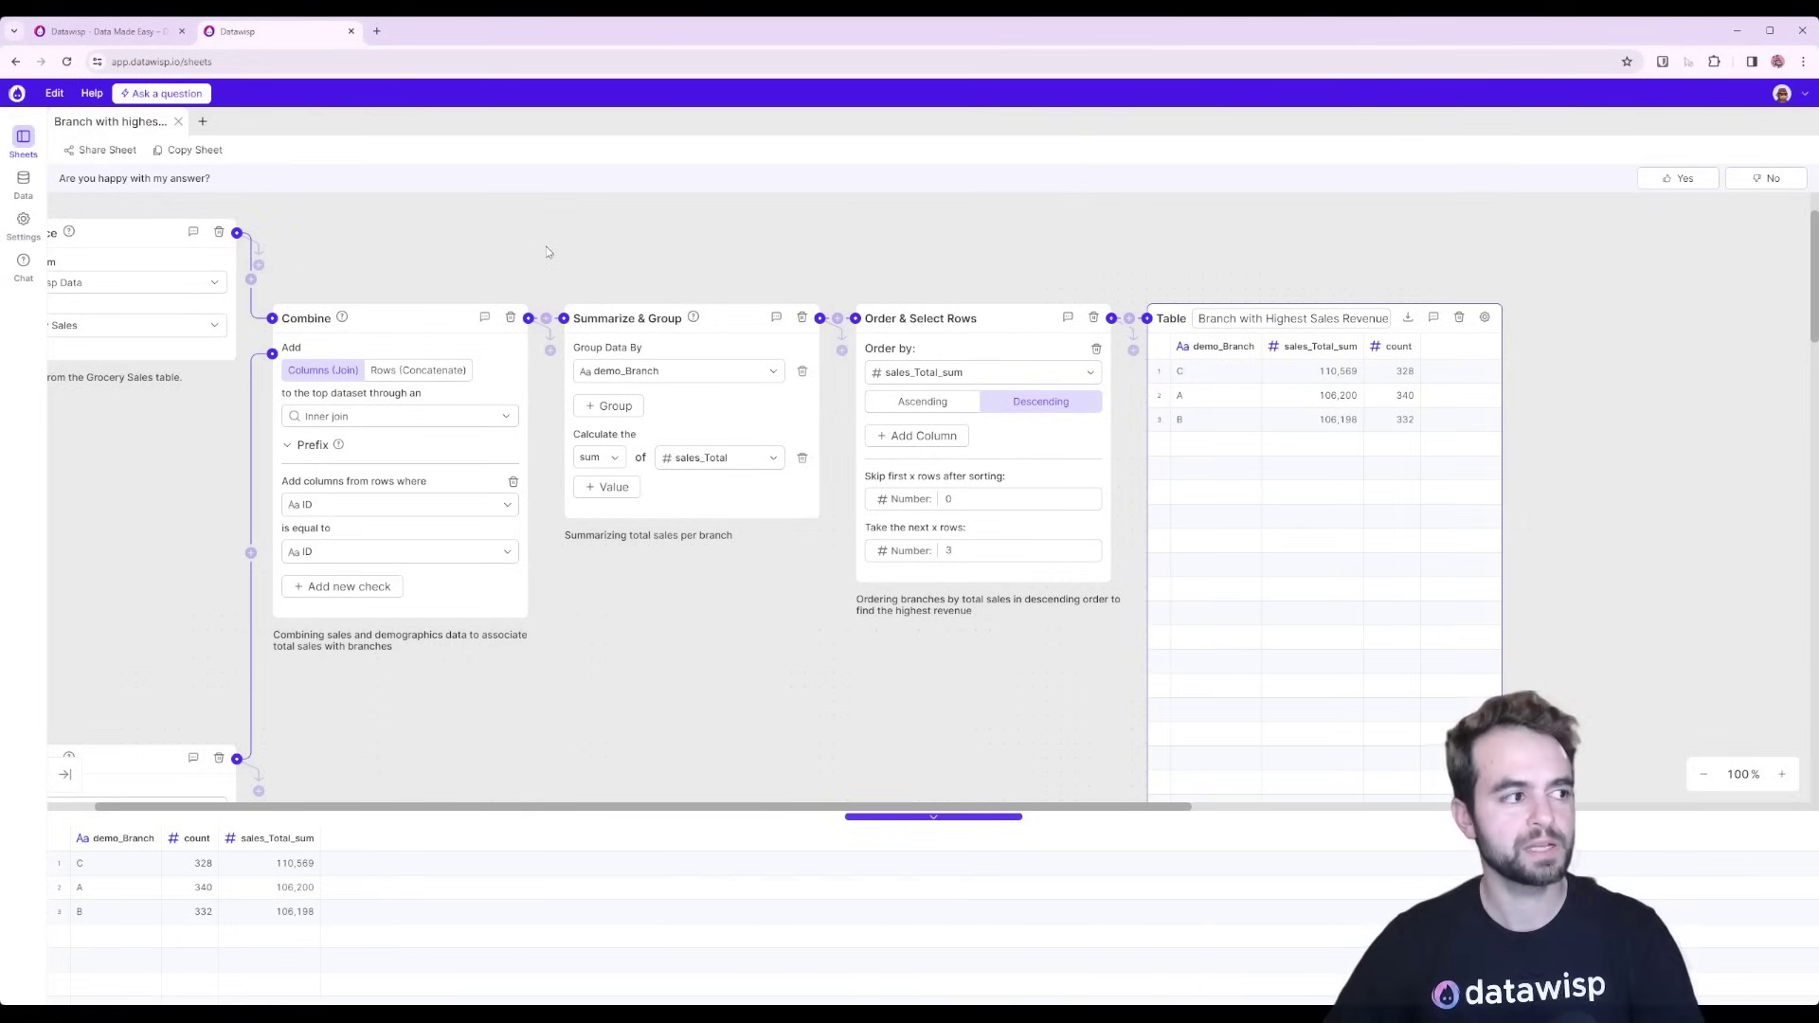
Step: Close the branch sheet and tick Airport Codes and Airport Delays in Examples Data for a new question
left_click(178, 121)
left_click(796, 473)
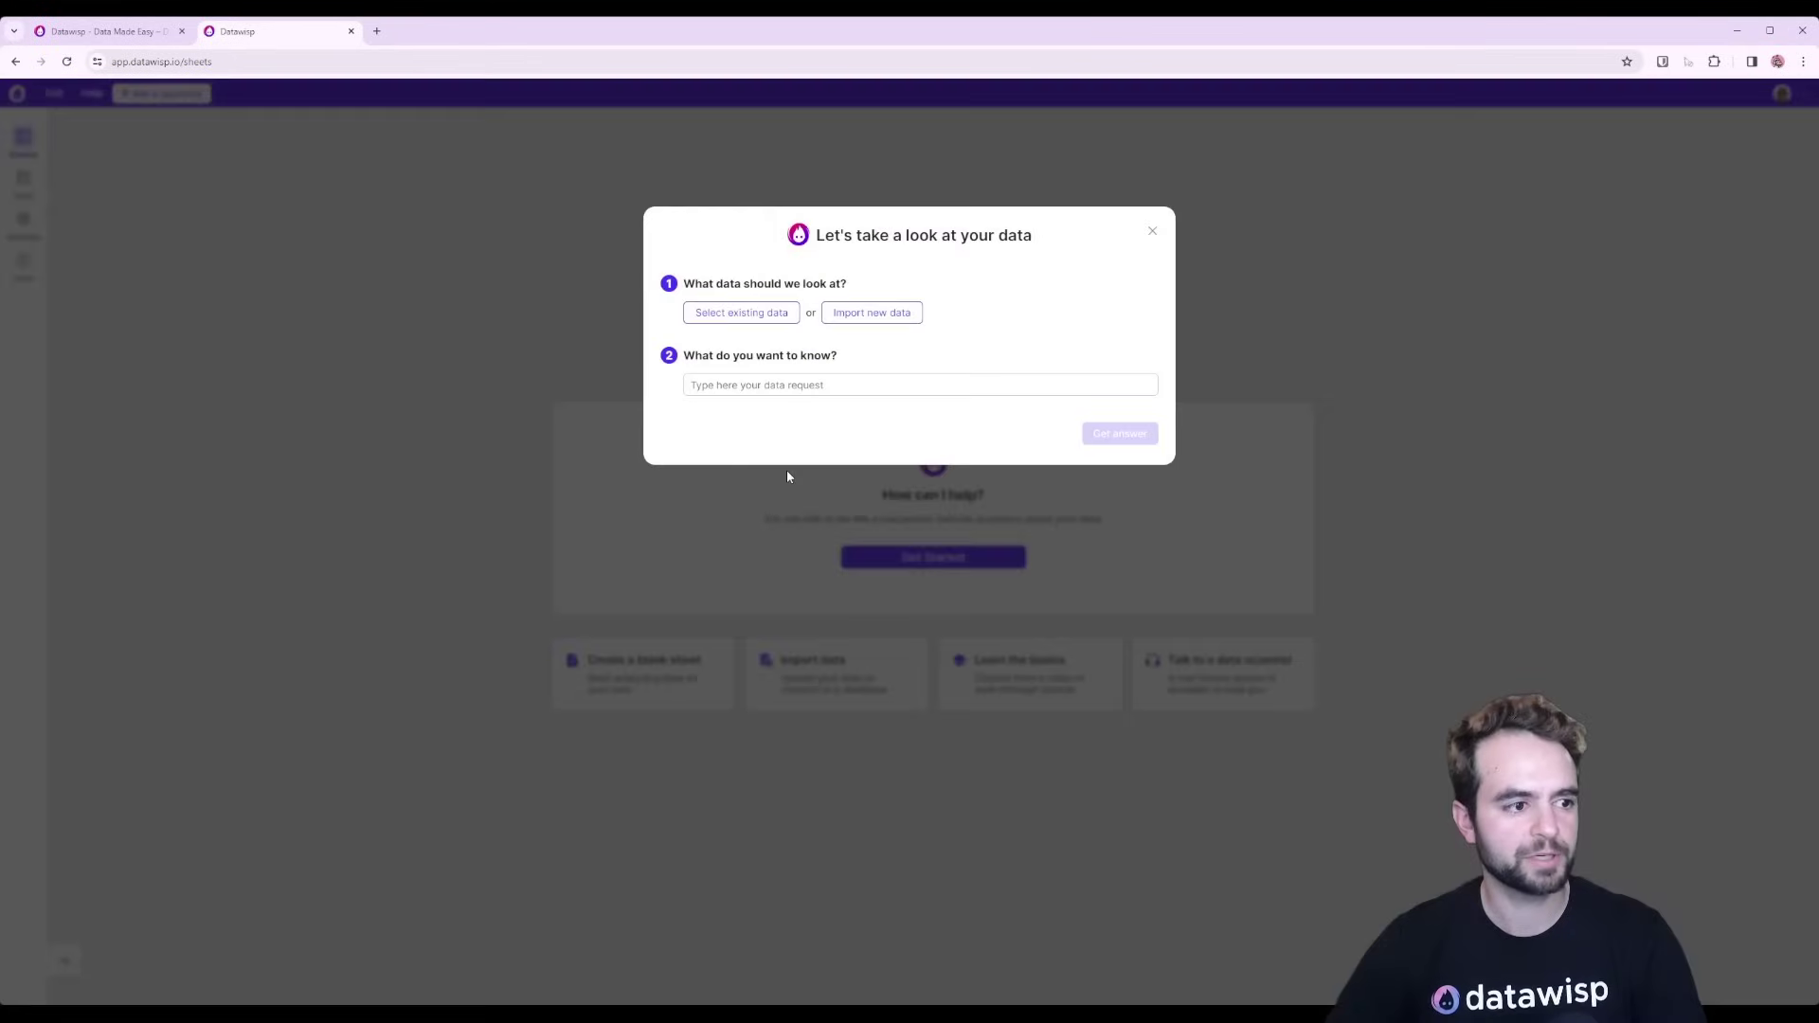
left_click(742, 313)
left_click(683, 402)
left_click(709, 436)
scroll(720, 417, "down", 2)
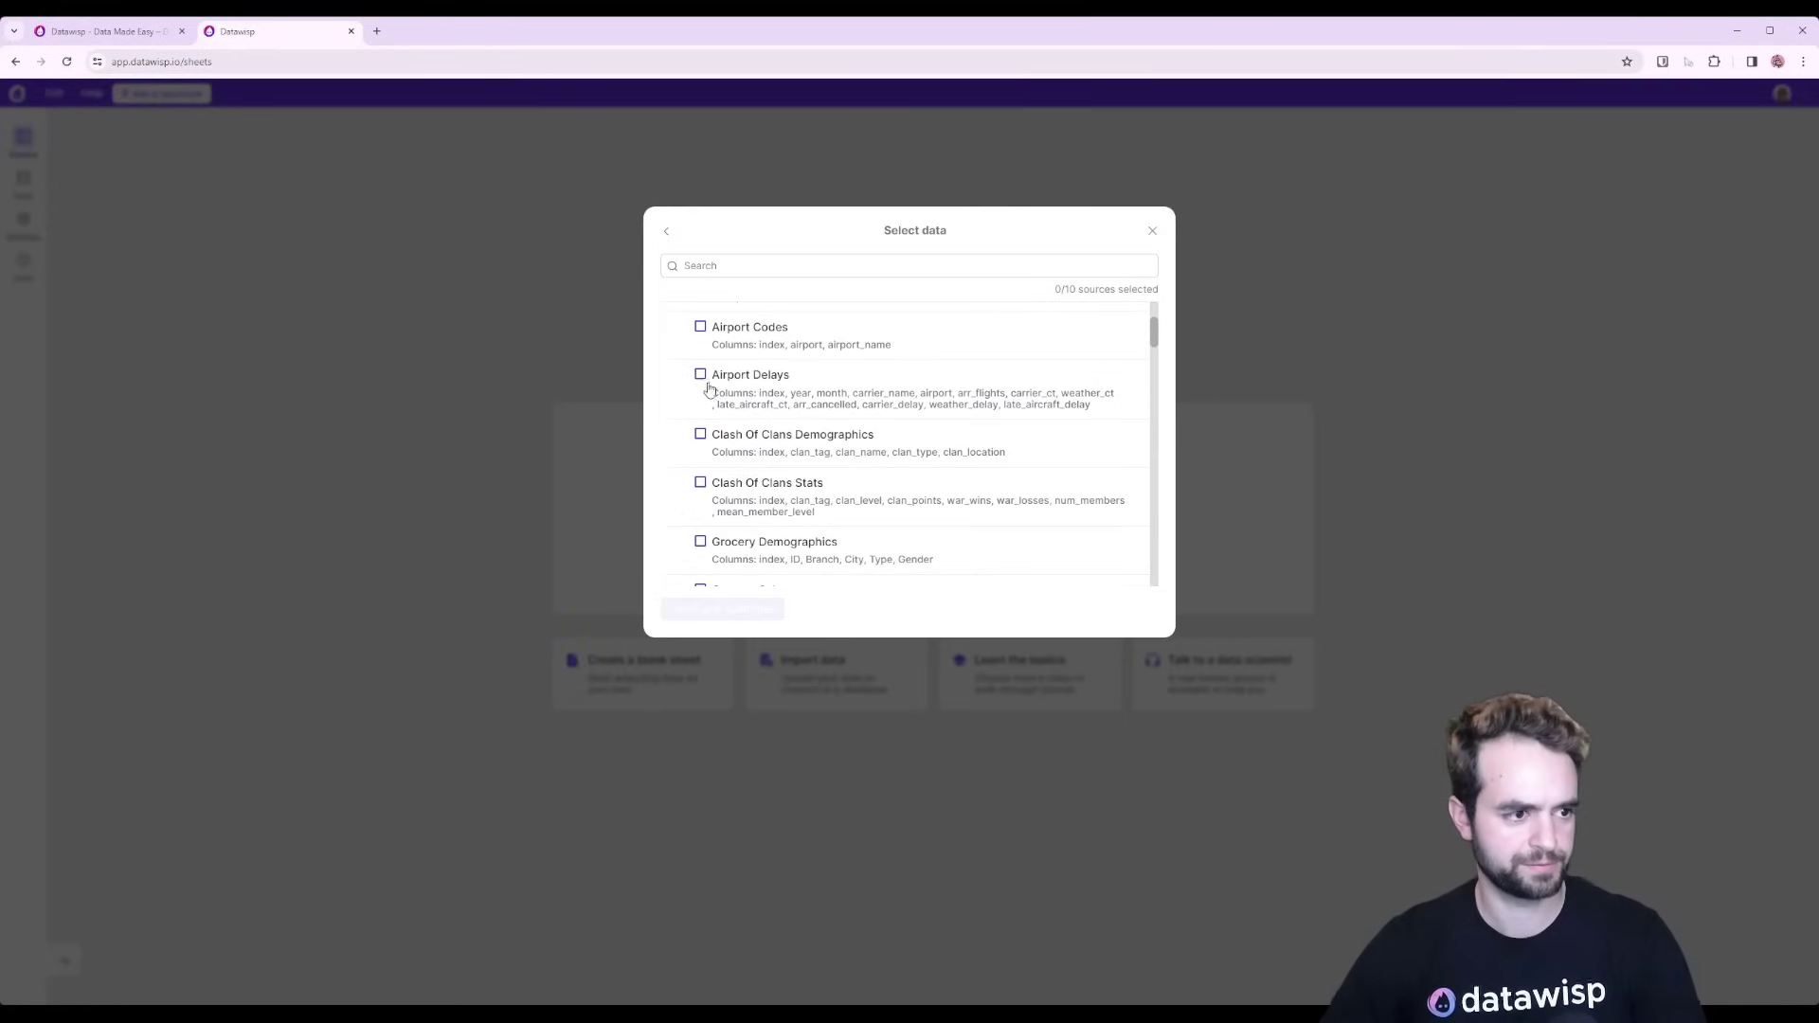
left_click(700, 326)
left_click(700, 375)
Step: Confirm the airport tables and enter the question 'What is the best airport?'
left_click(744, 611)
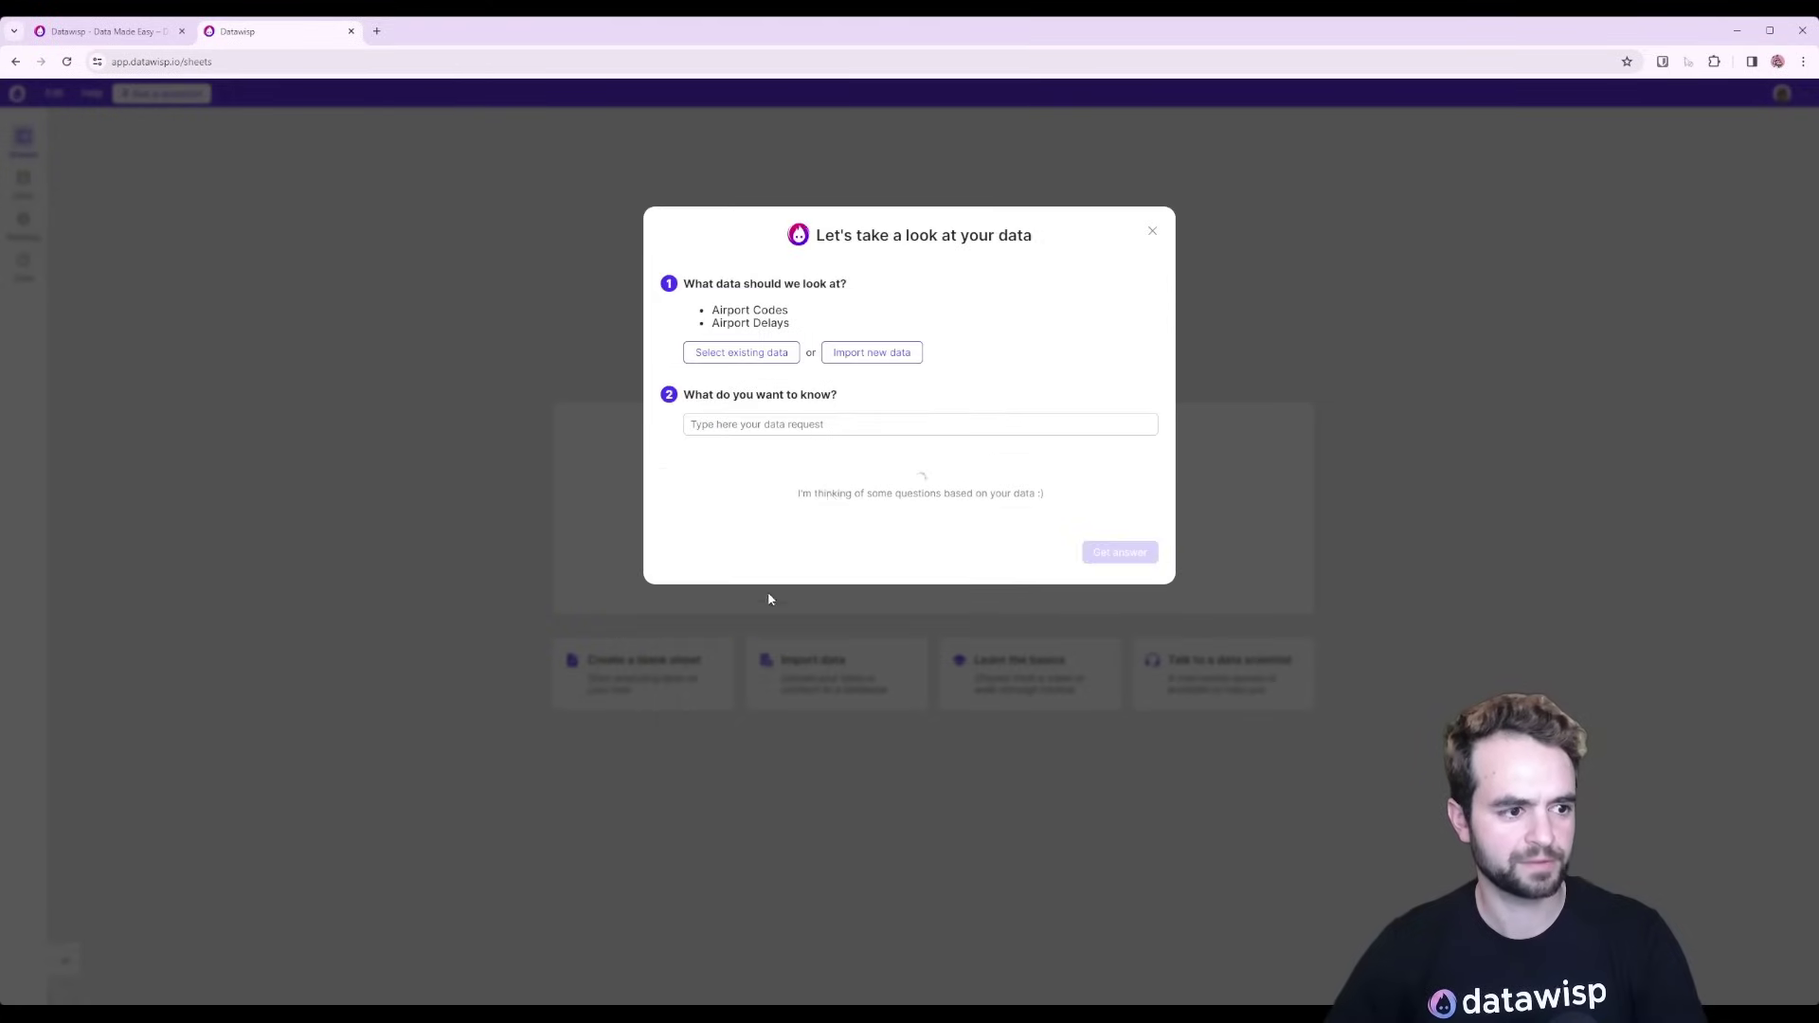
left_click(853, 417)
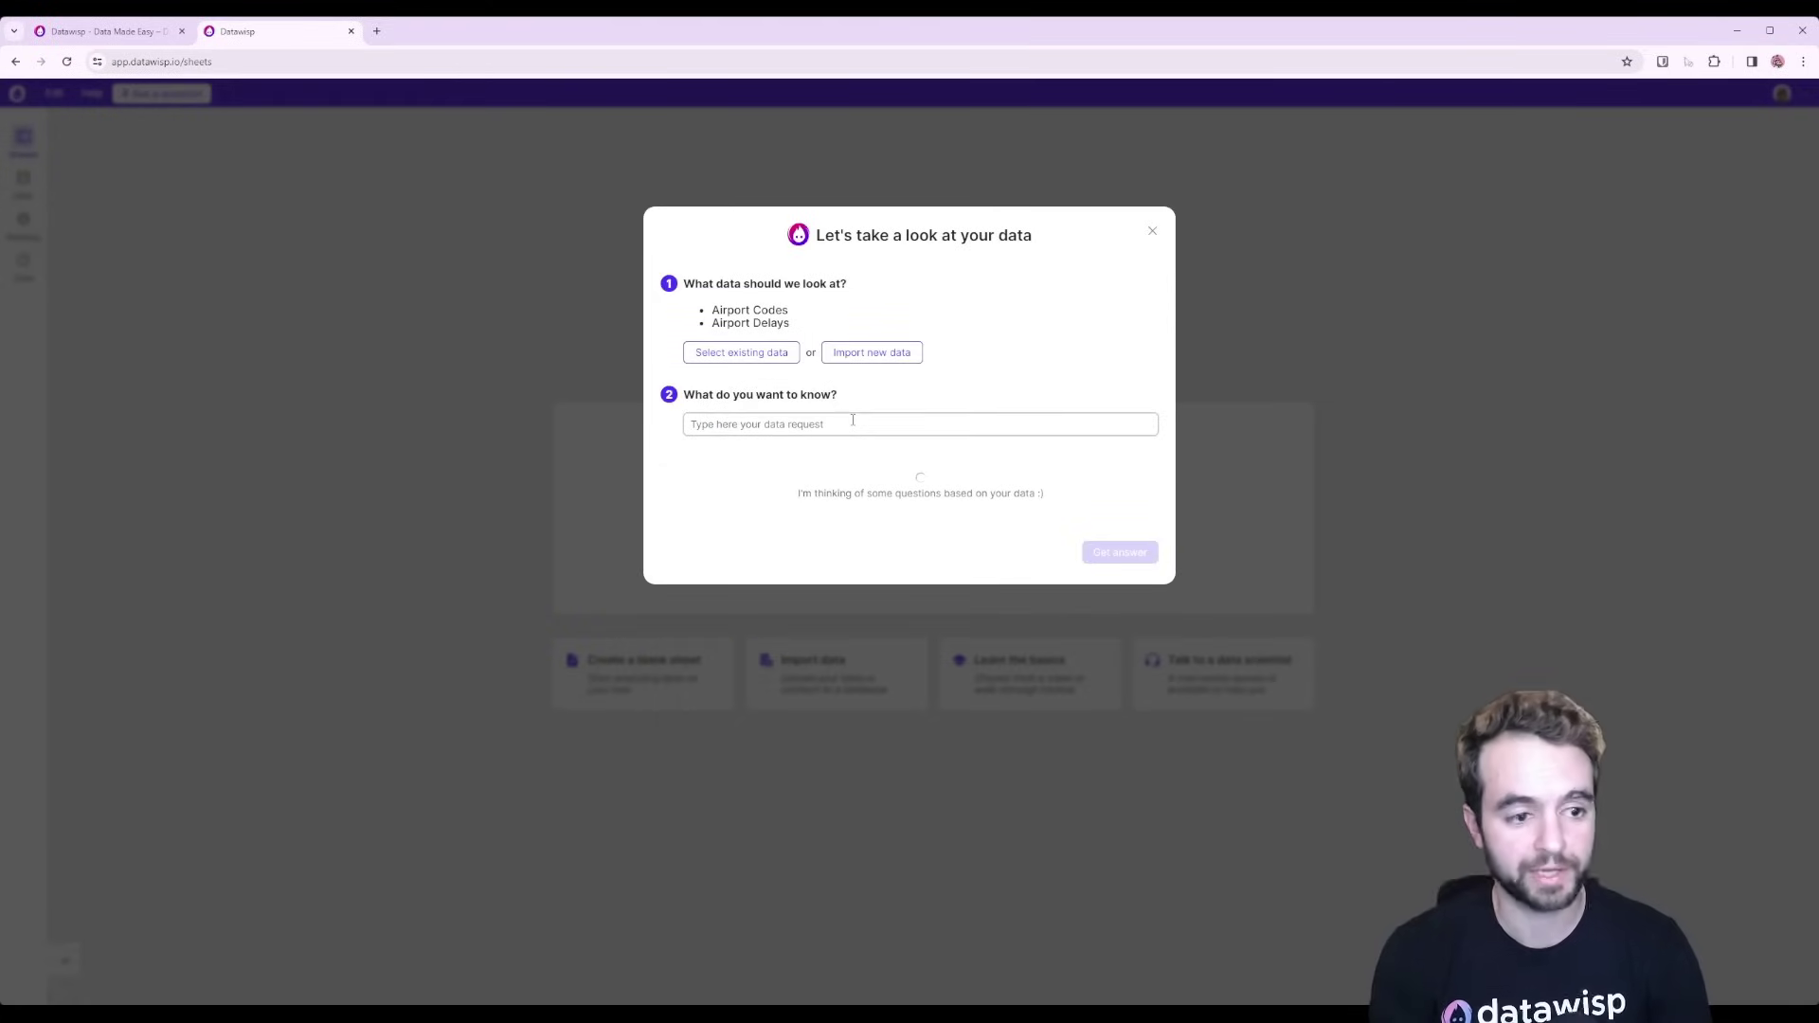
type("Wha")
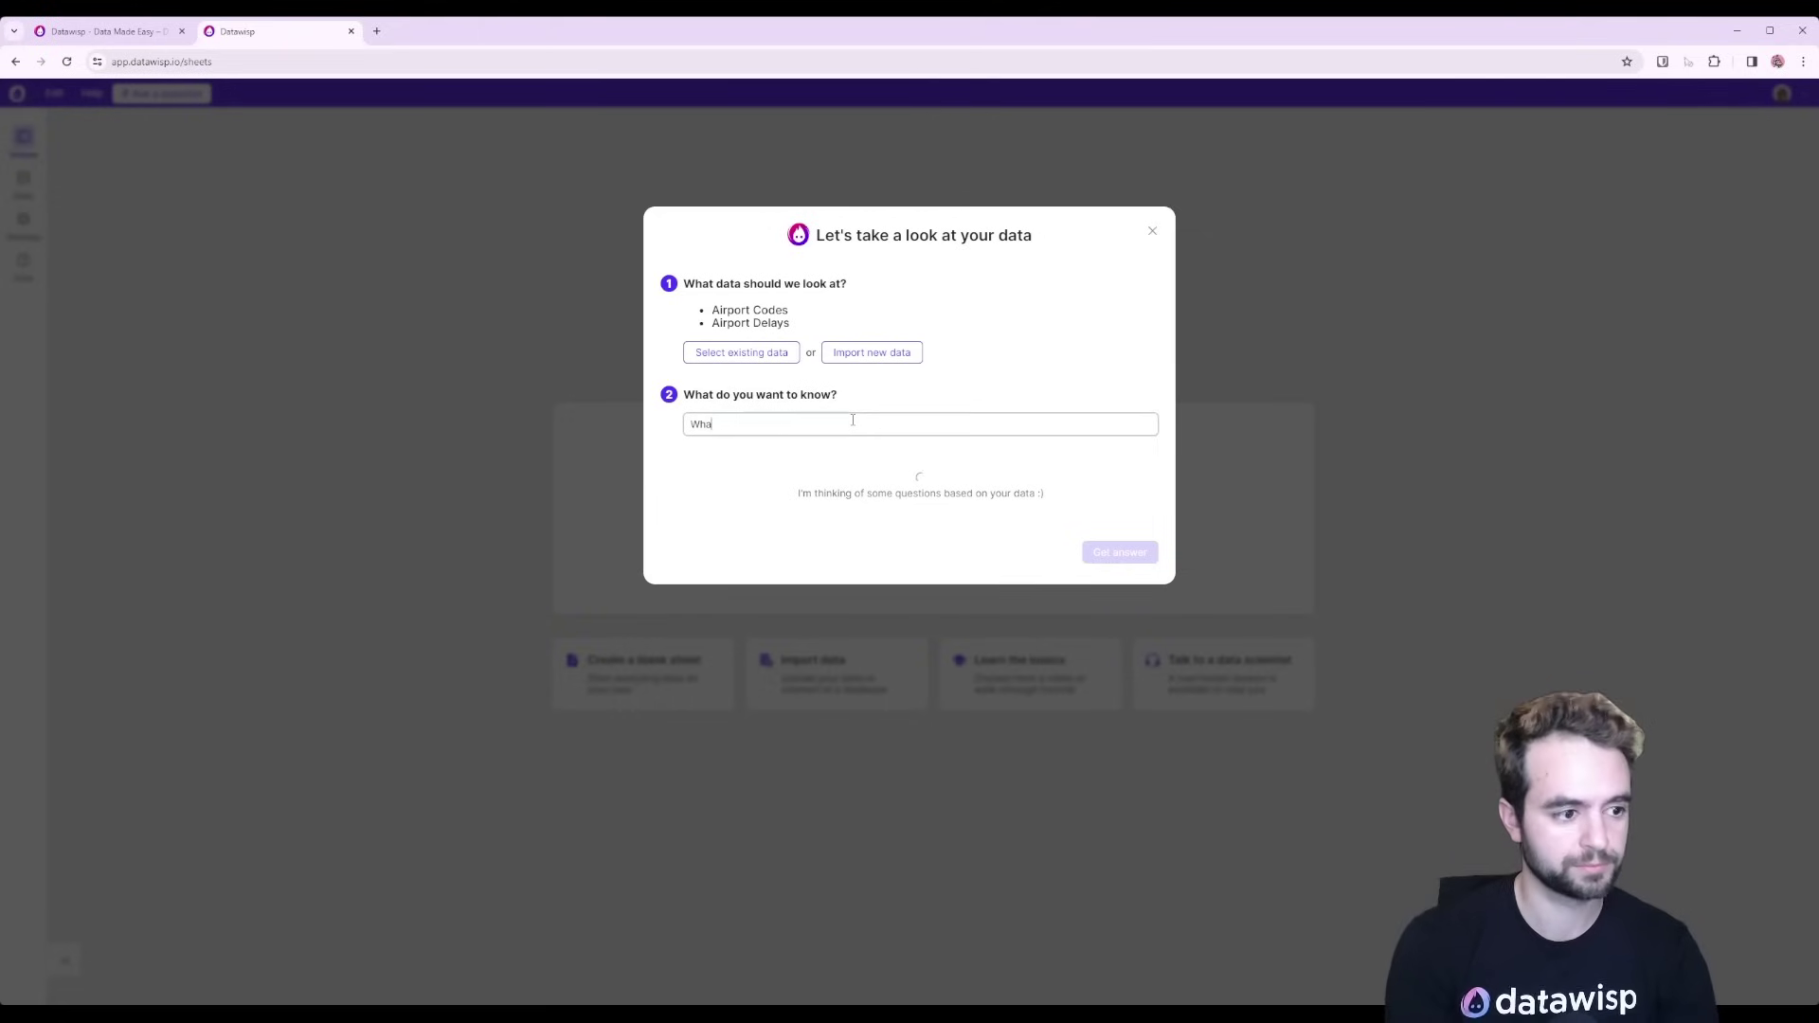
type("t is the best airport?")
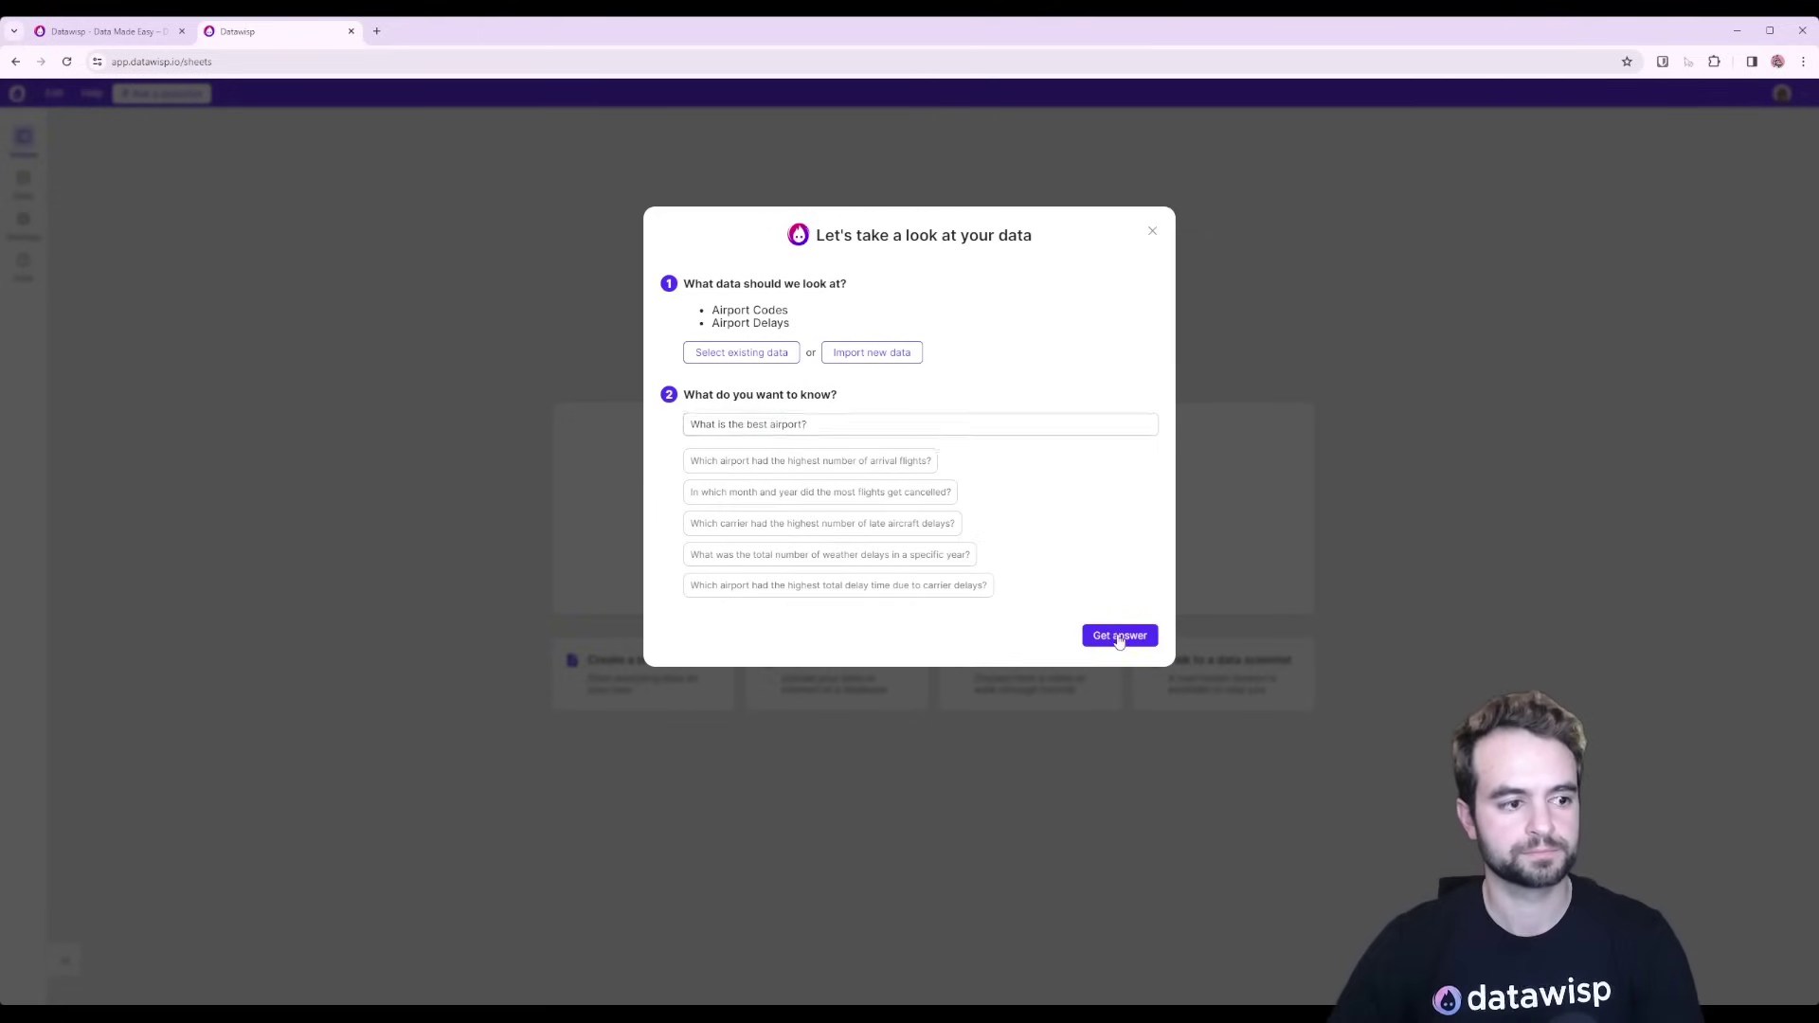
Step: Submit the airport question and clarify 'best' as 'the airport with the fewest delays'
left_click(1119, 634)
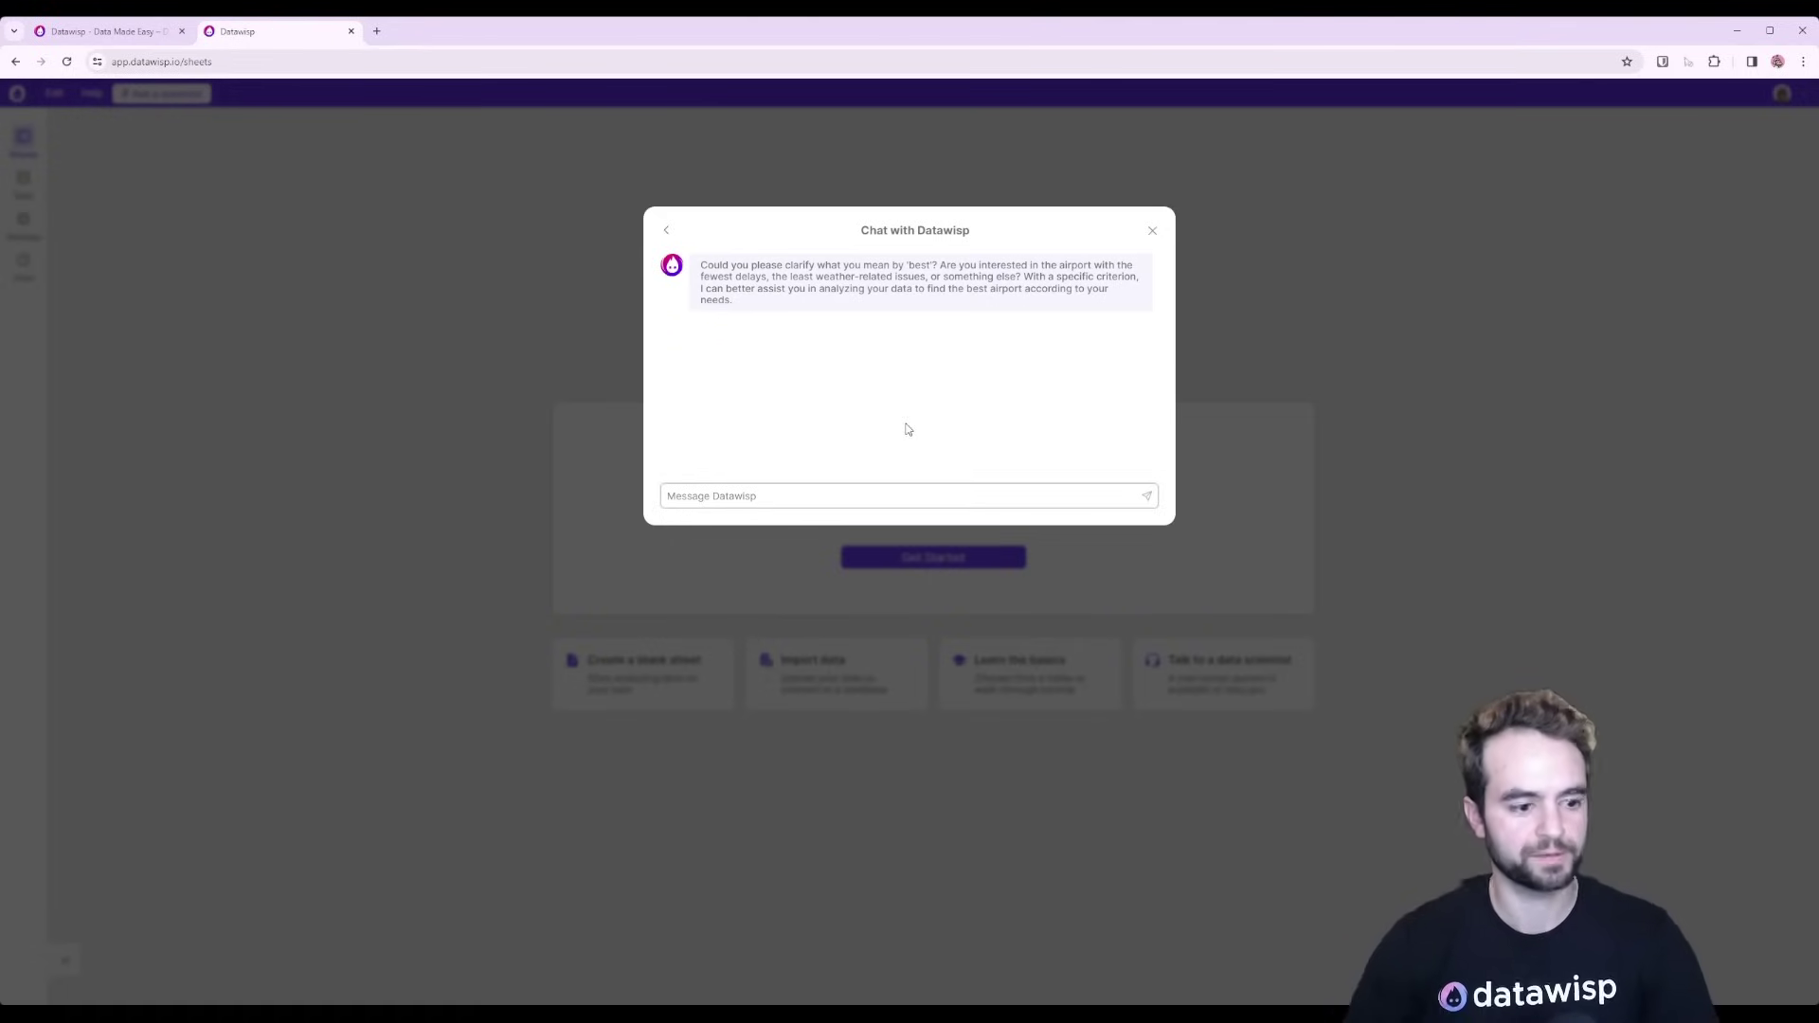
type("tje aor")
key("ctrl+a")
type("the a")
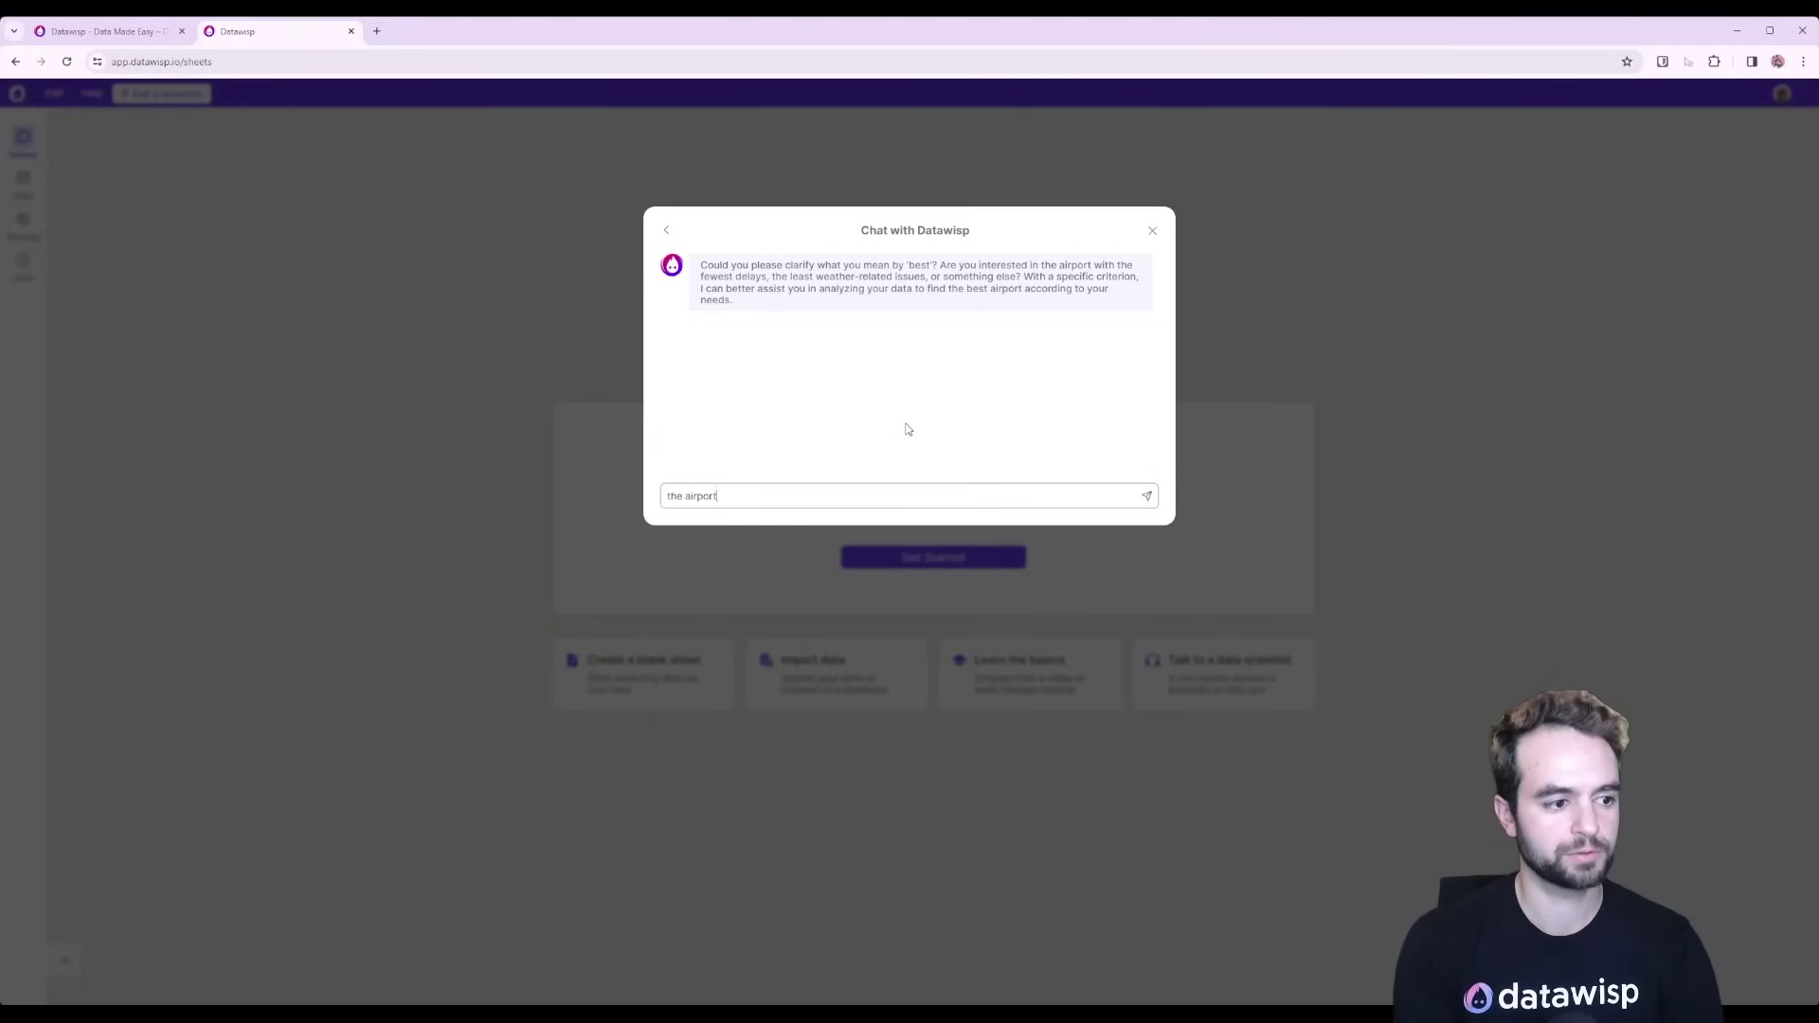
type("irport with the fewest")
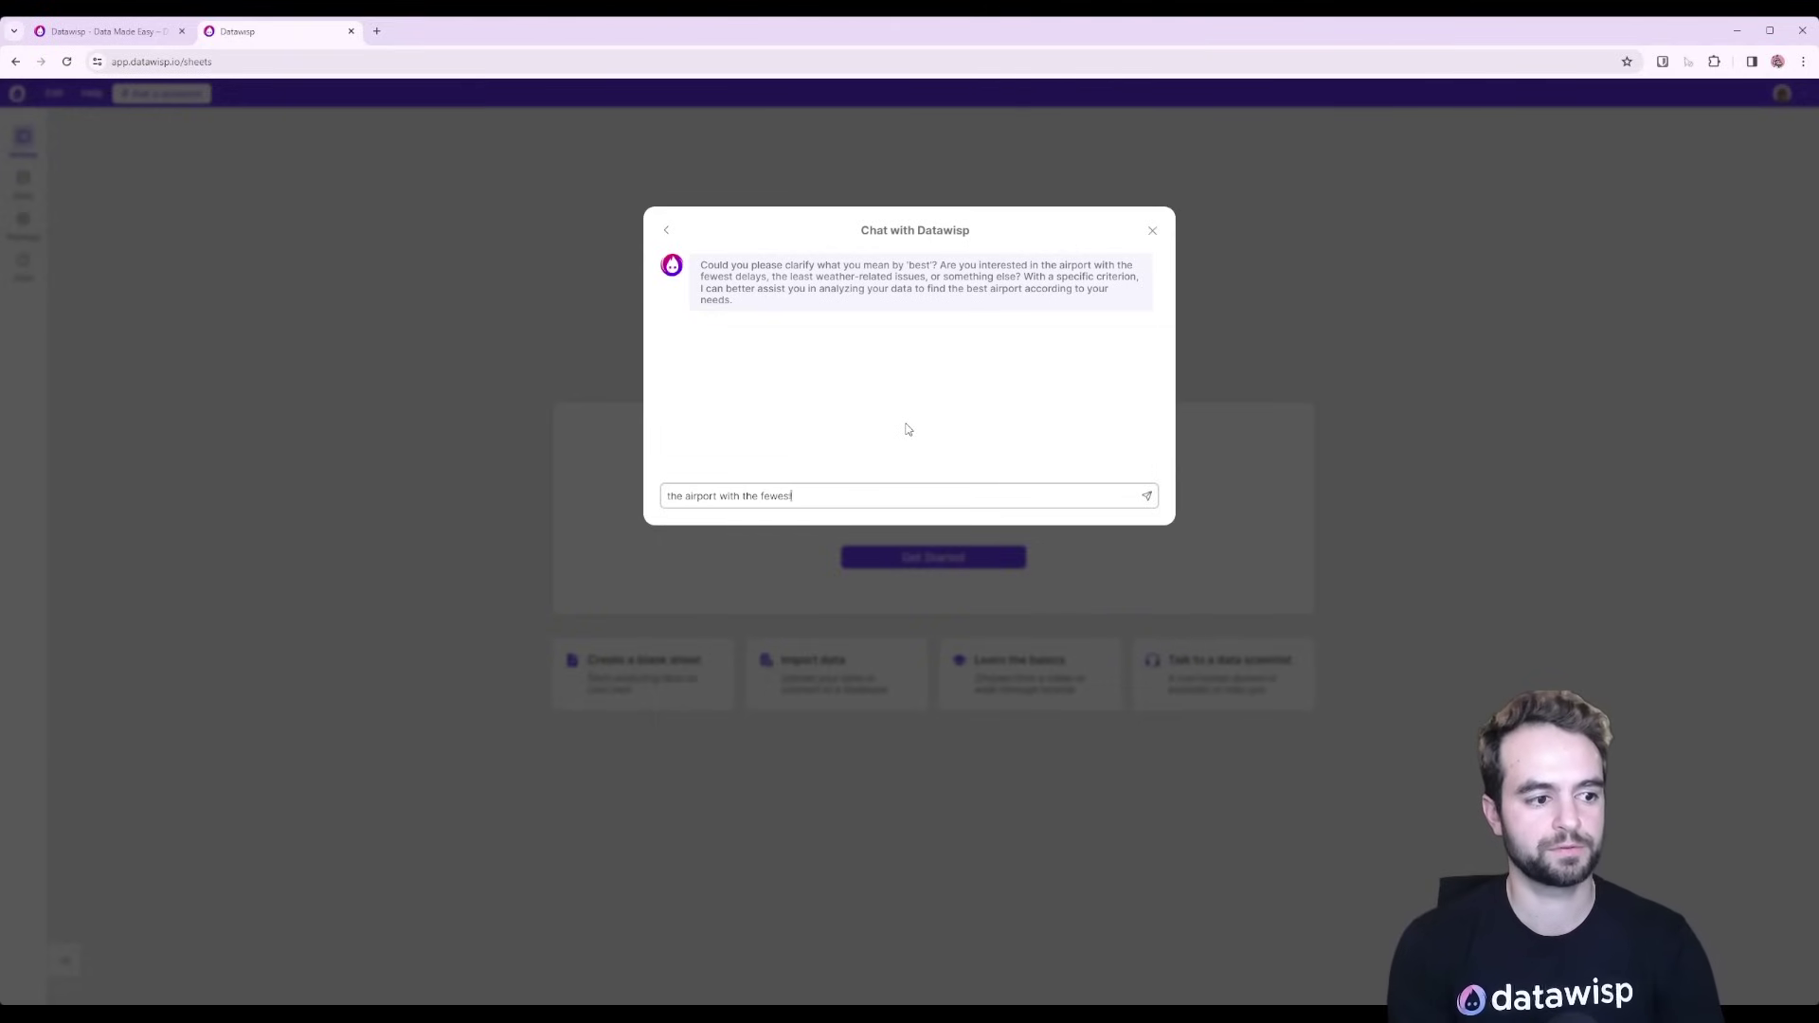
type(" delays")
key("Return")
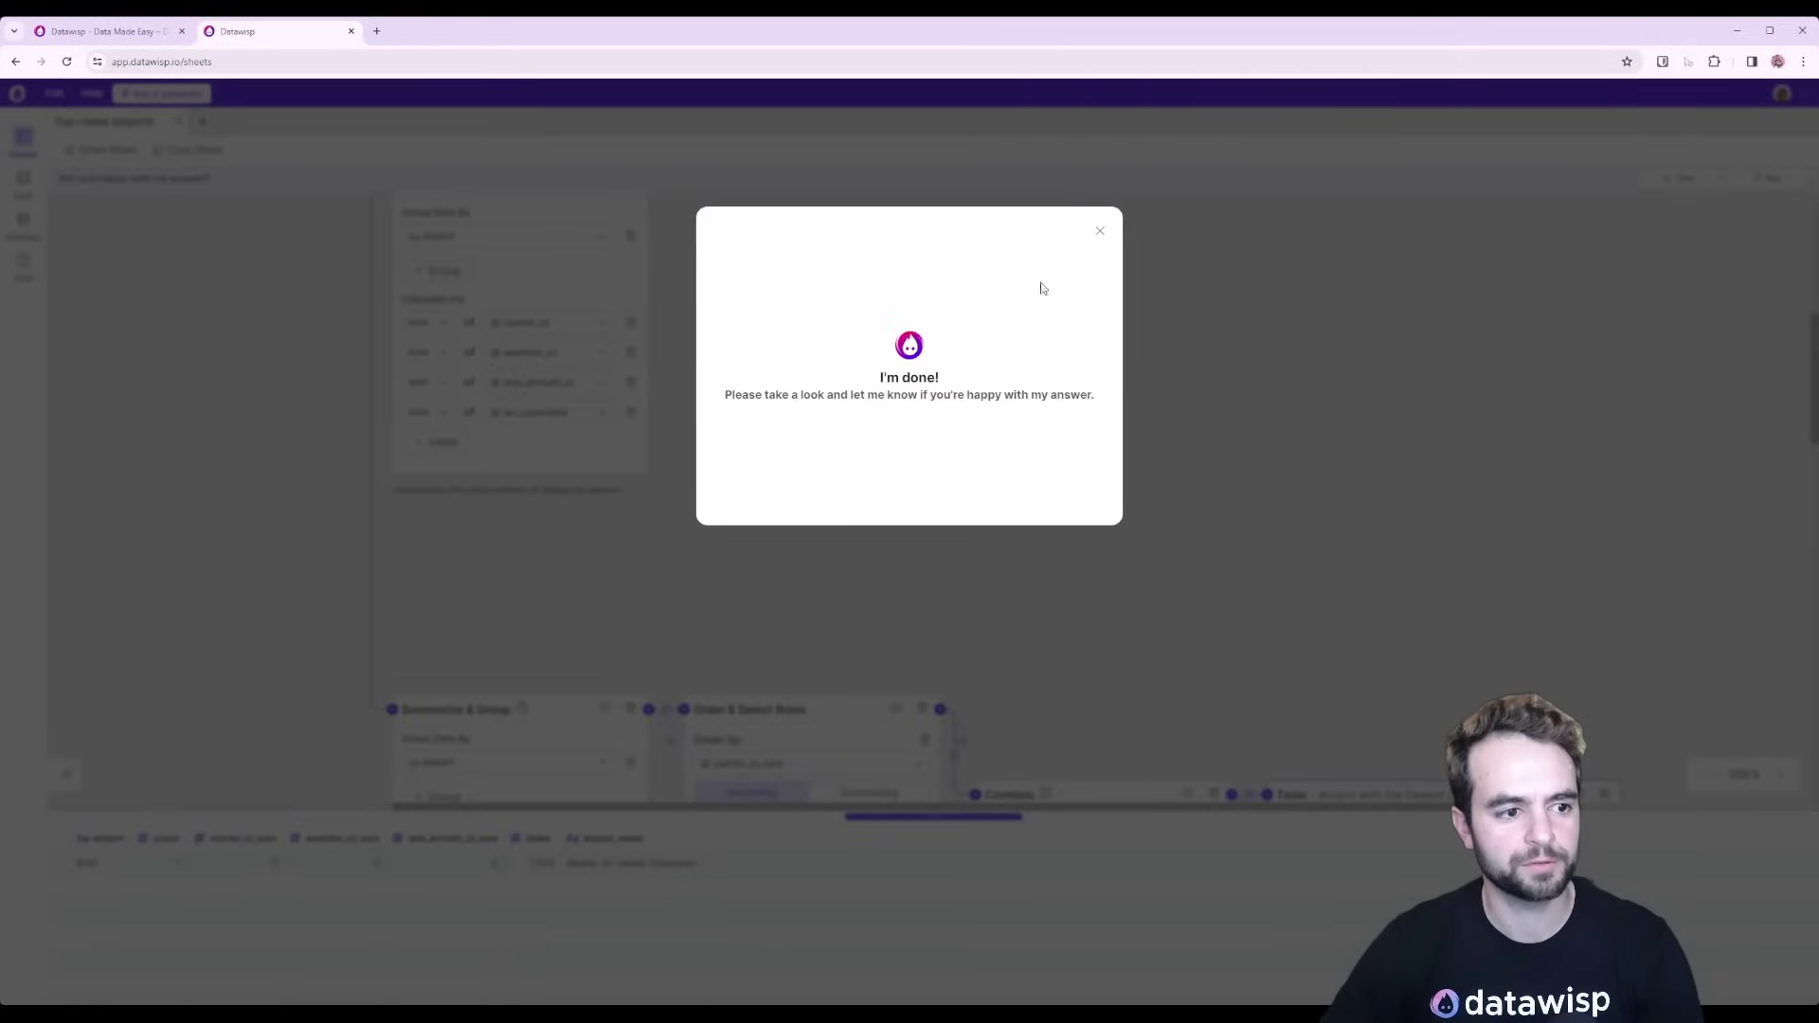
Step: Widen the Airport with the Fewest Delays table and preview its data showing BFM with zero delays
left_click(1100, 233)
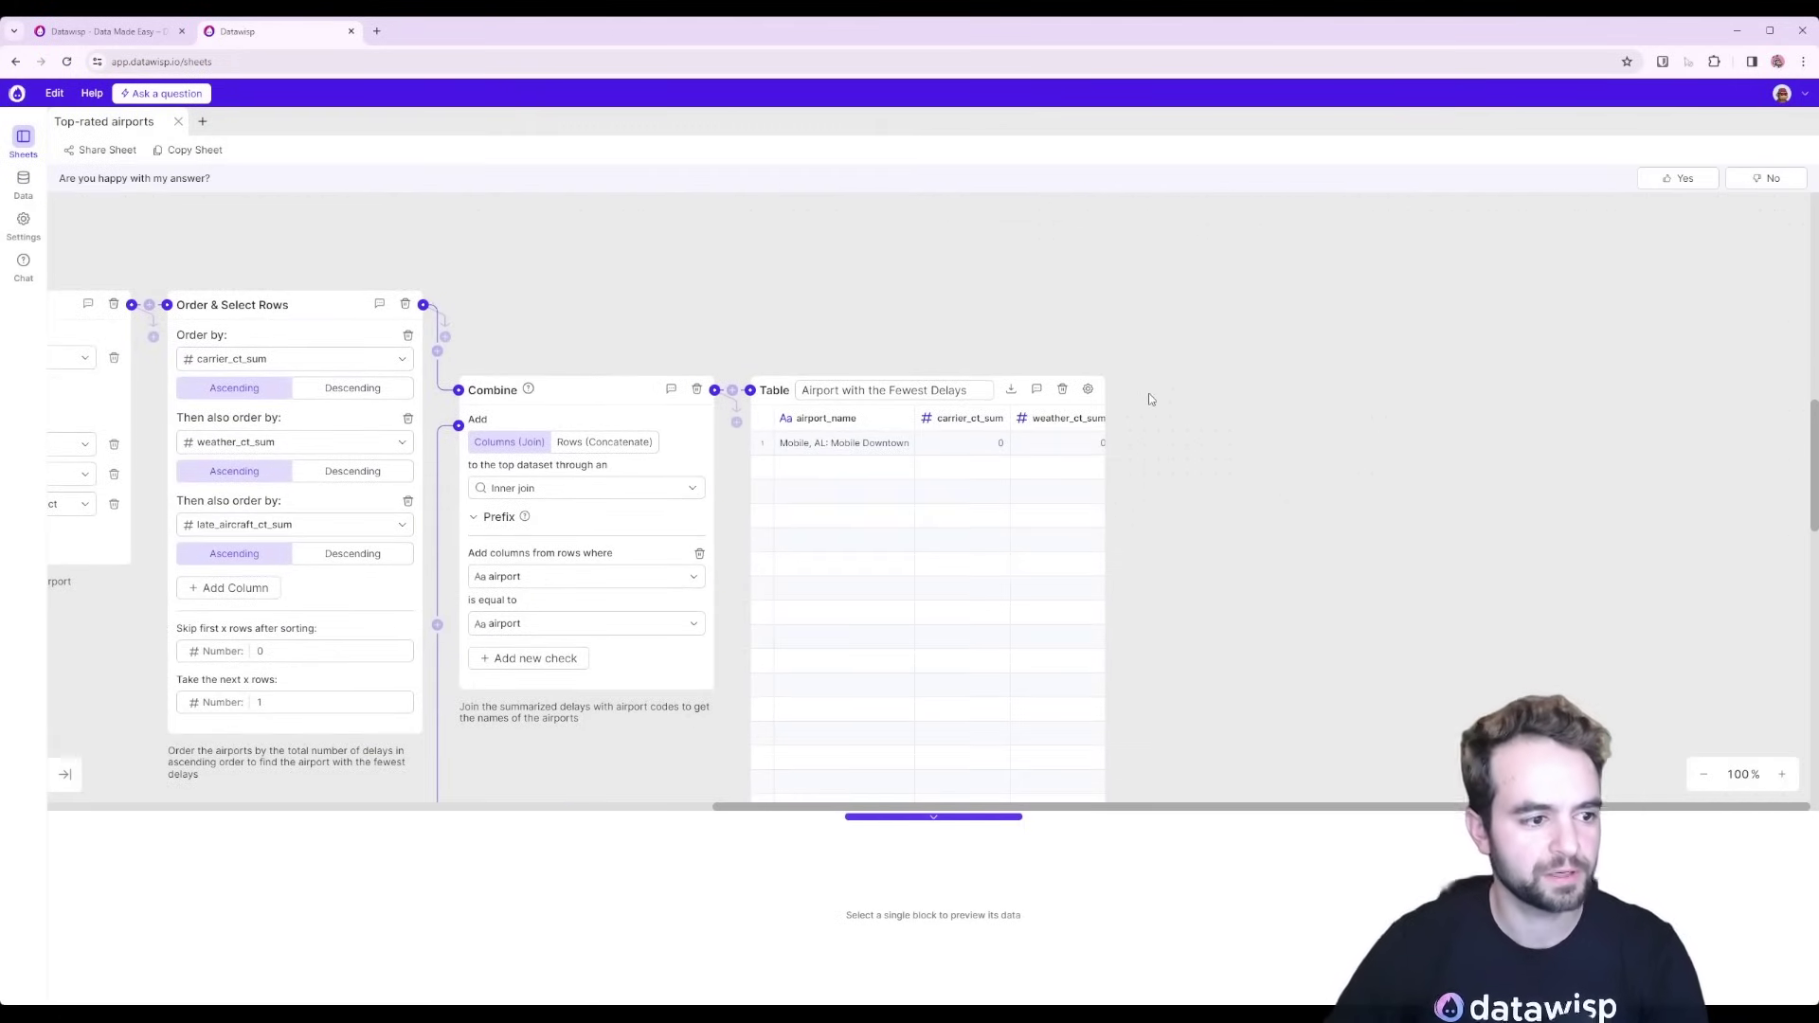
left_click_drag(1108, 483, 1470, 498)
left_click(1035, 474)
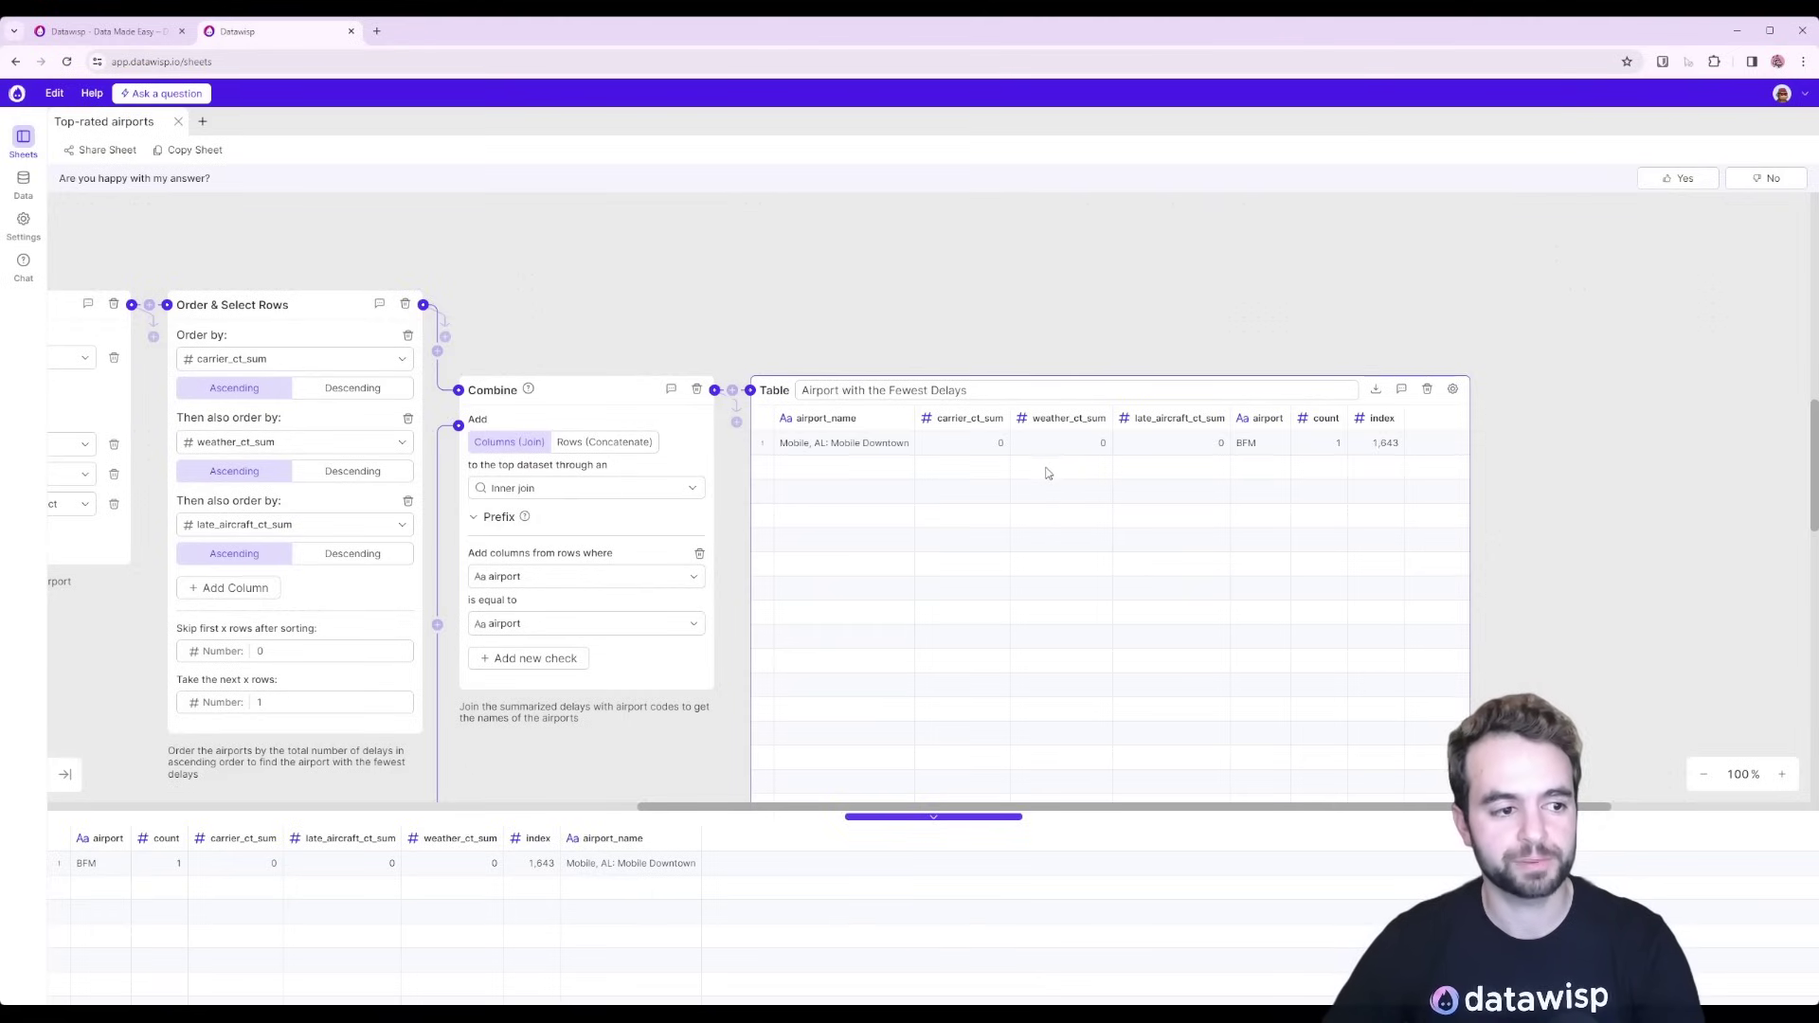
scroll(1048, 470, "down", 1)
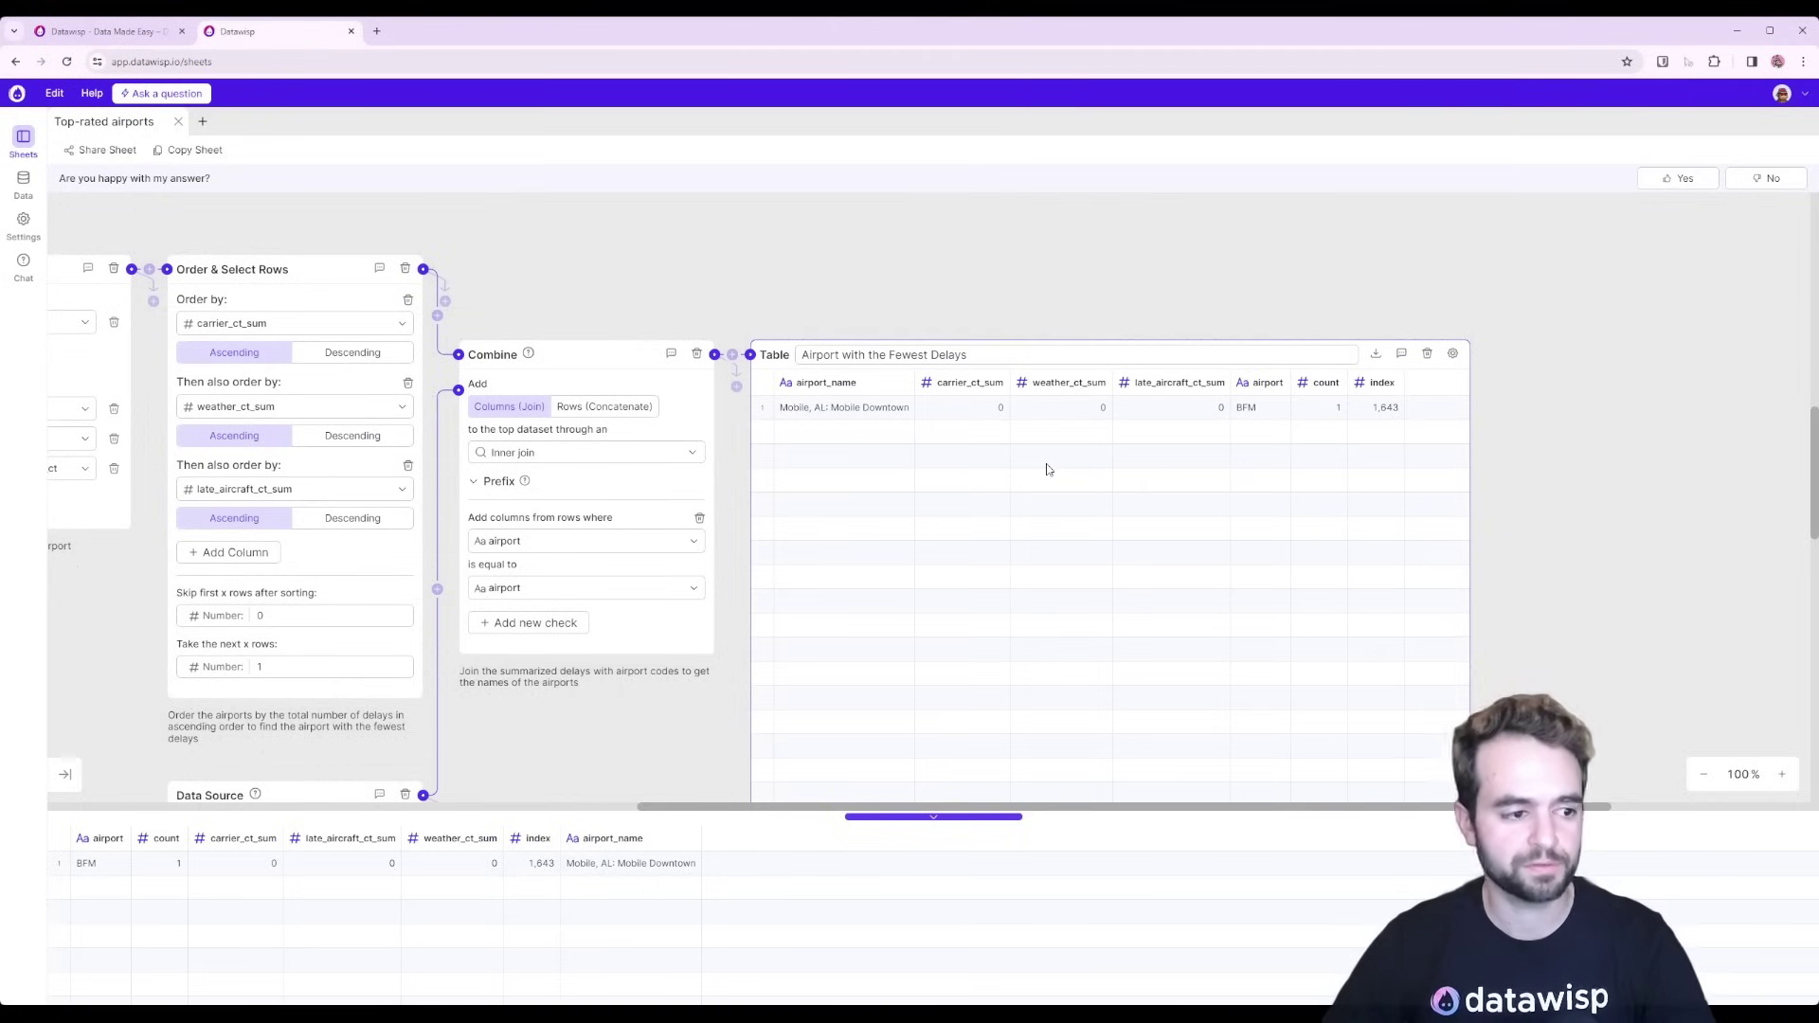